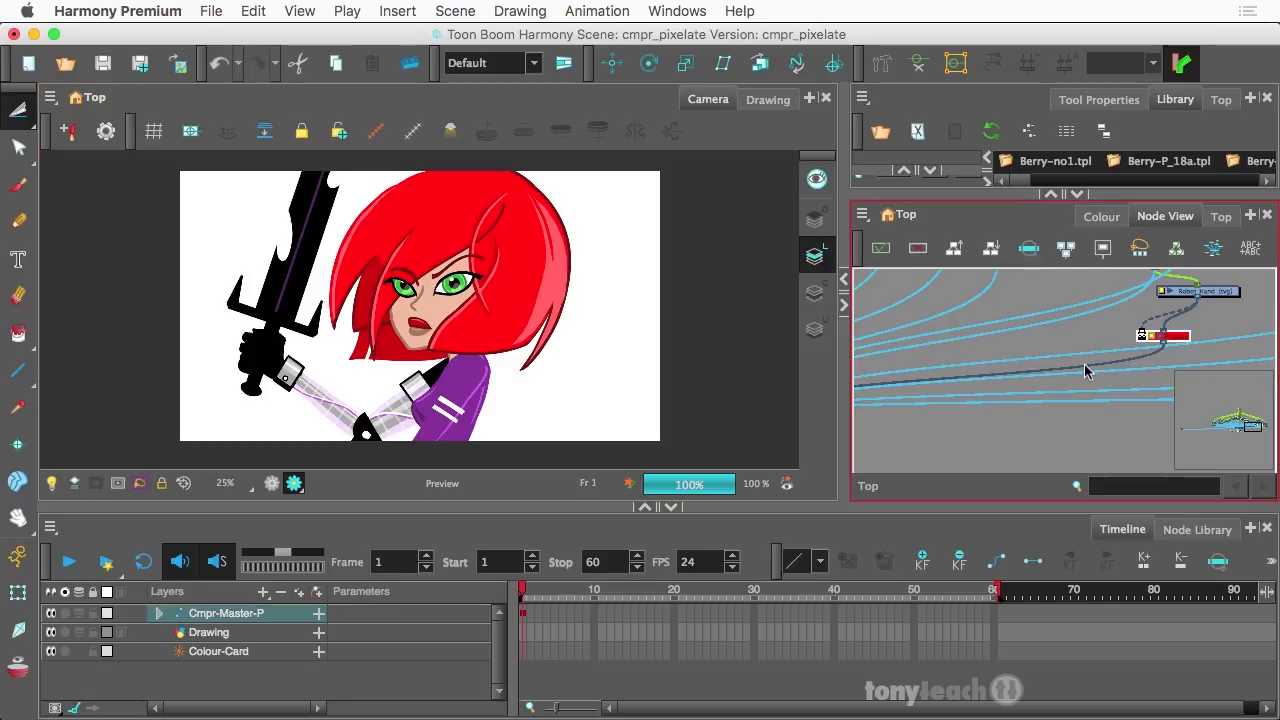
Toggle the Pixelate node below Robot_Hand on and off to compare the sword's rendered look with and without the effect
key(d)
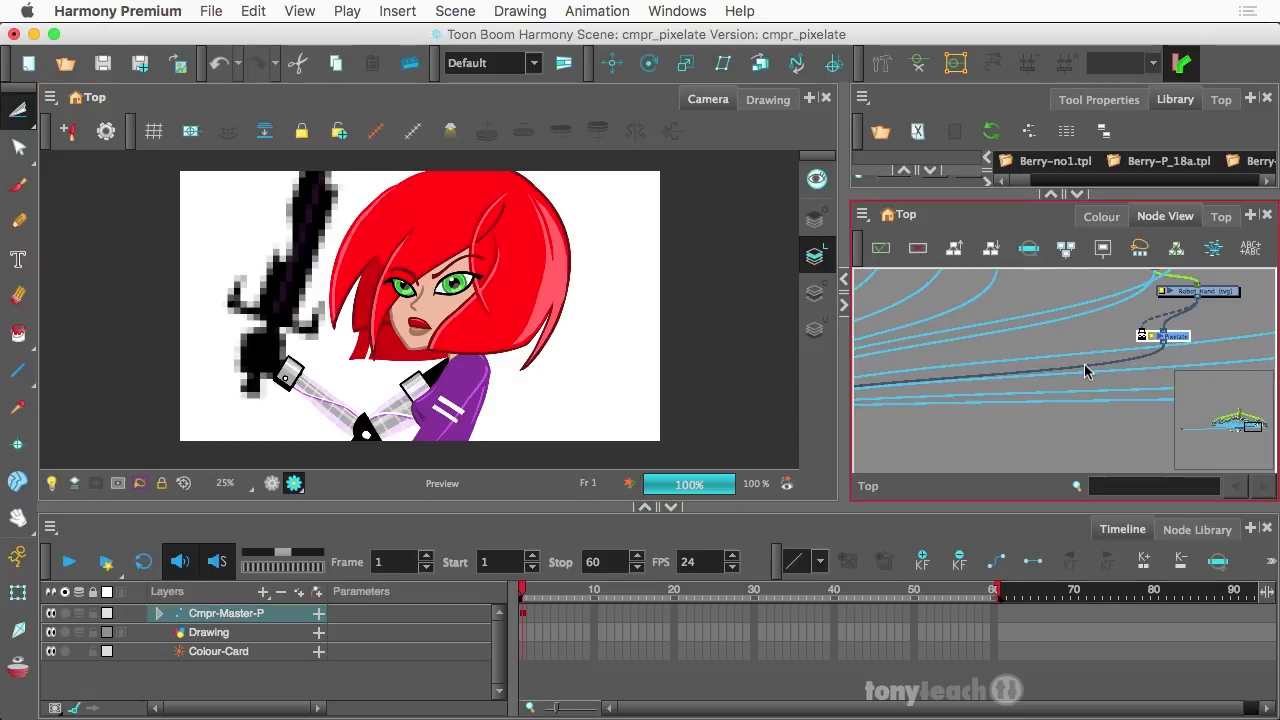
key(d)
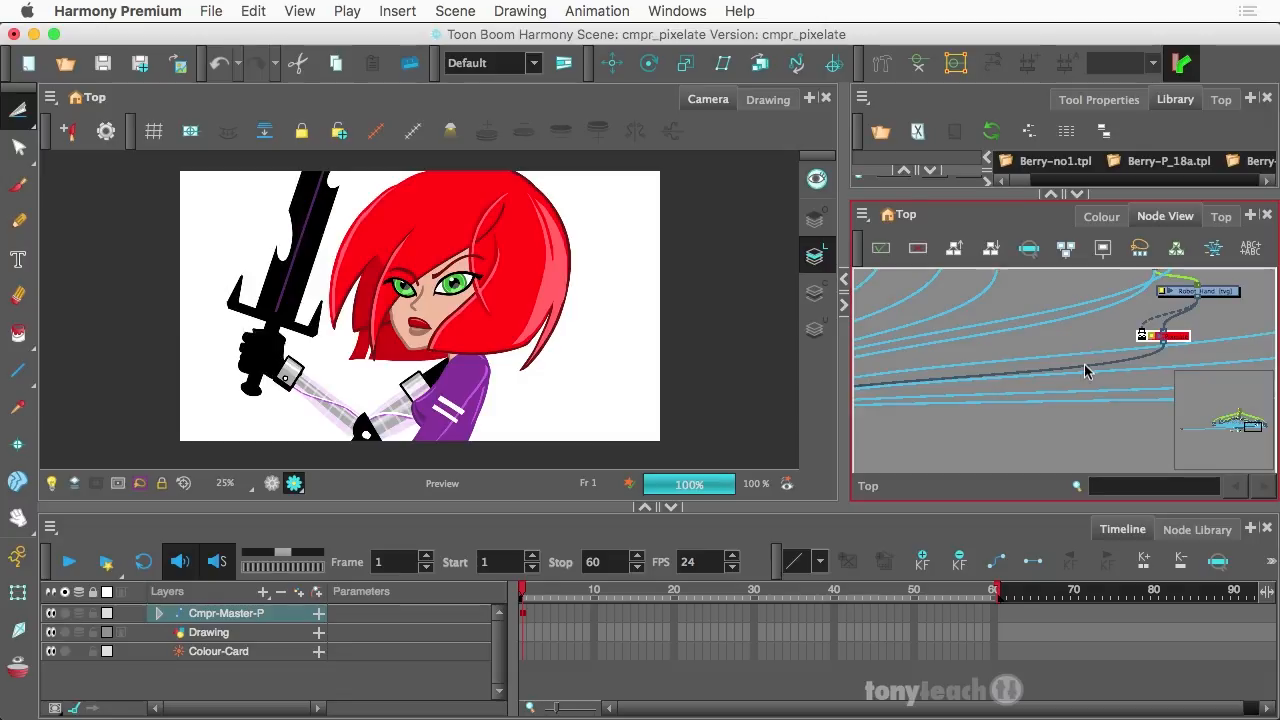
key(d)
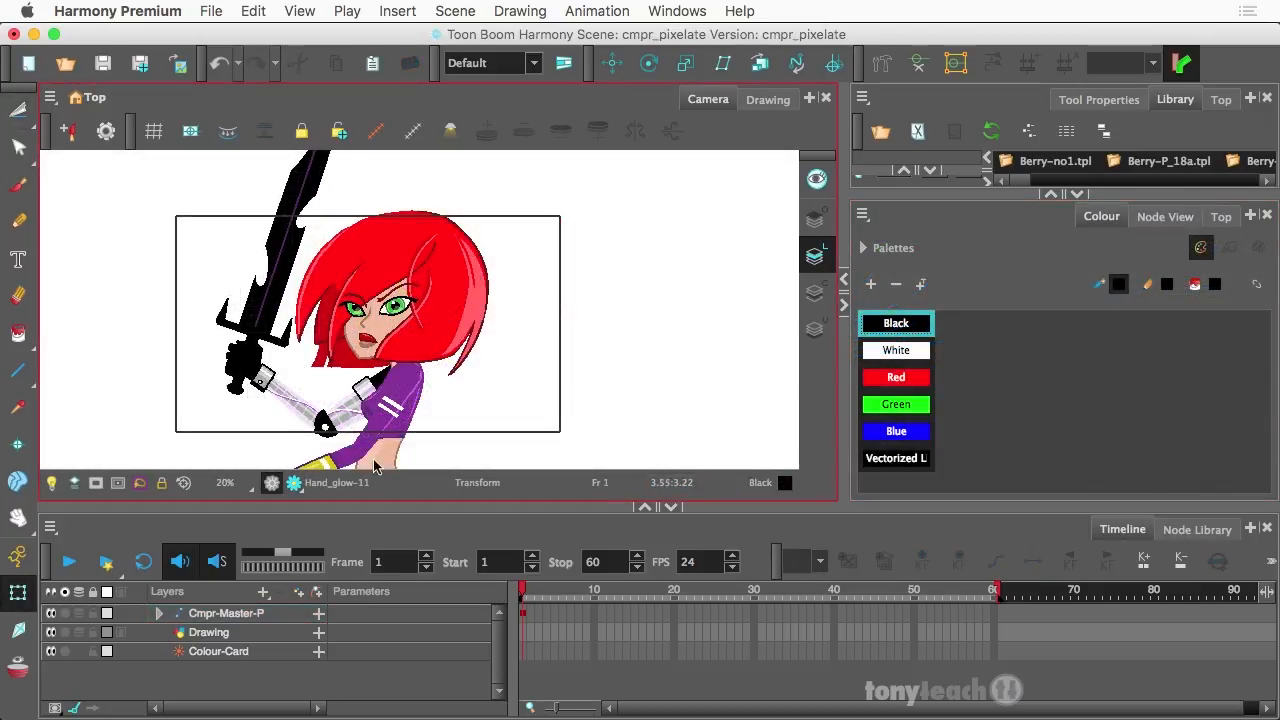
Show the Node View and widen it so more of the character's node network fits
click(1165, 216)
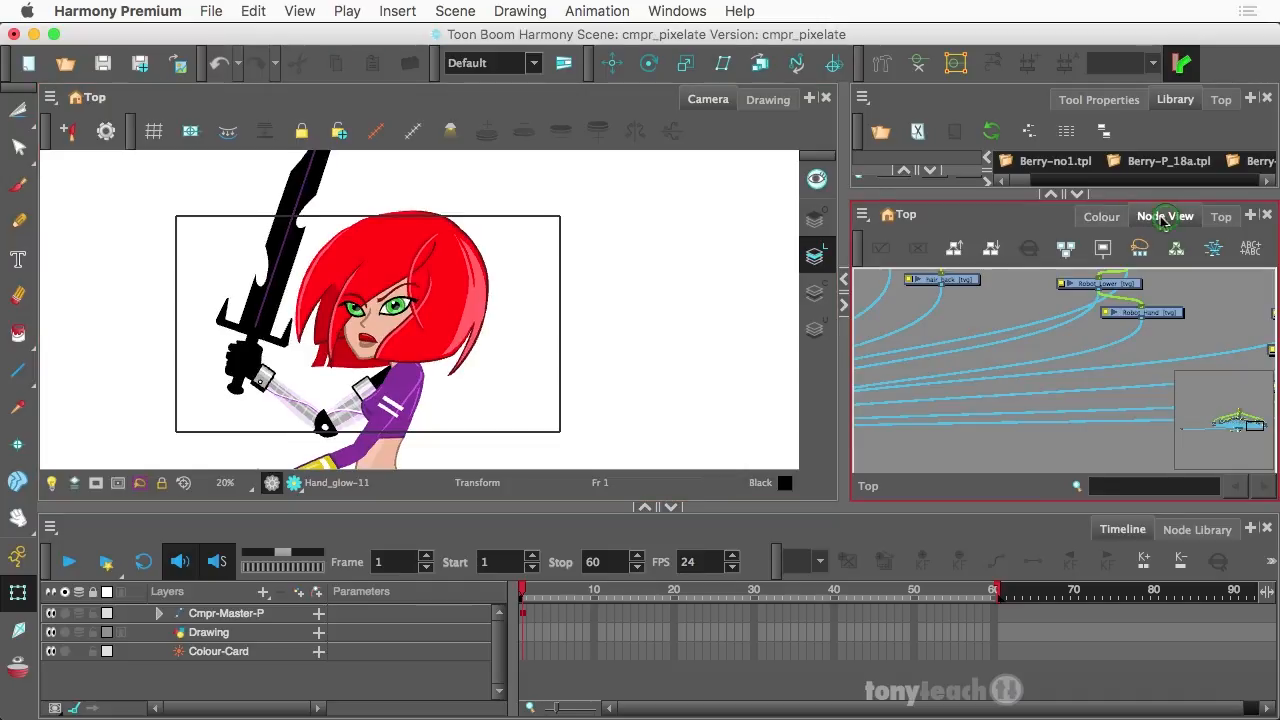
scroll(1062, 345, up, 2)
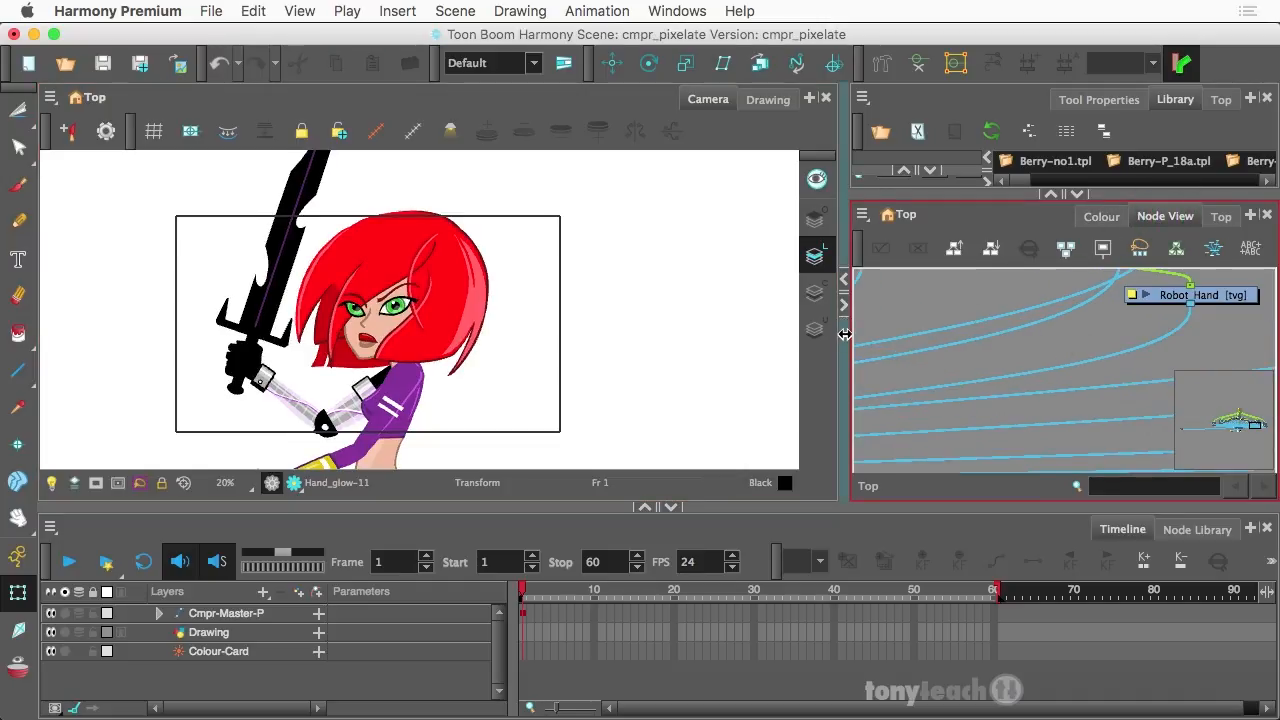
drag(844, 334, 566, 340)
scroll(820, 337, down, 6)
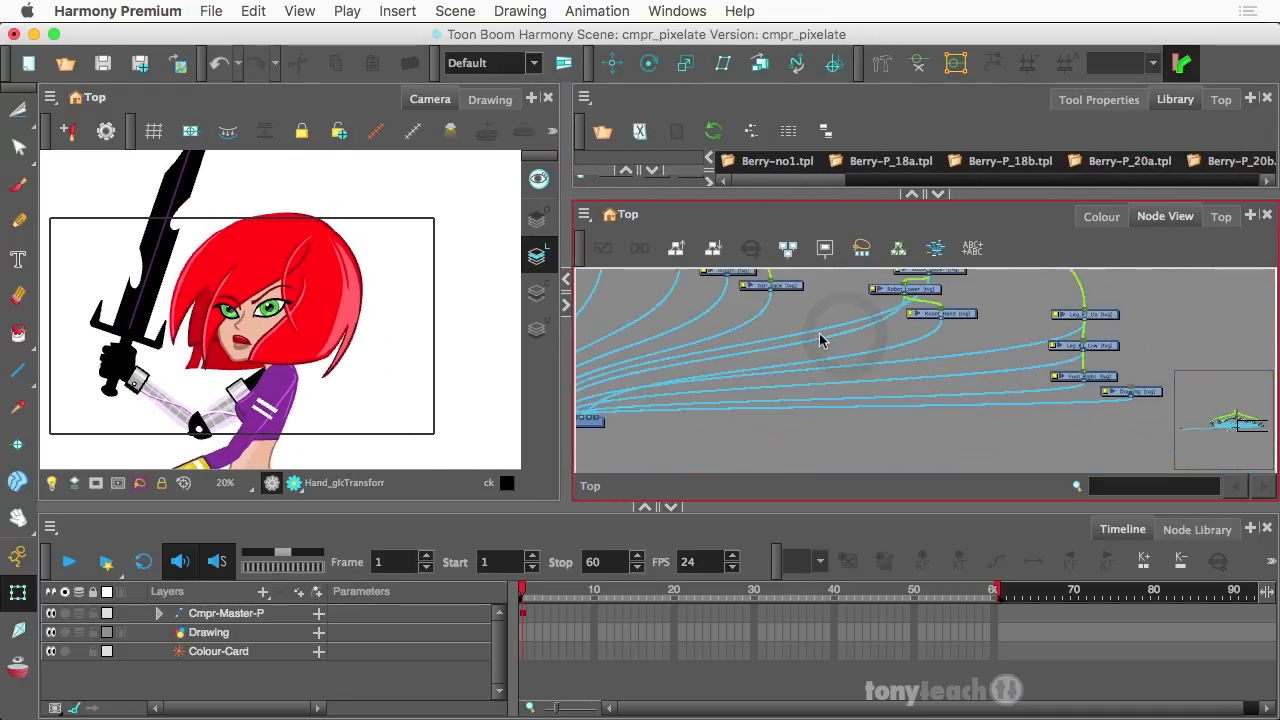
scroll(748, 305, up, 3)
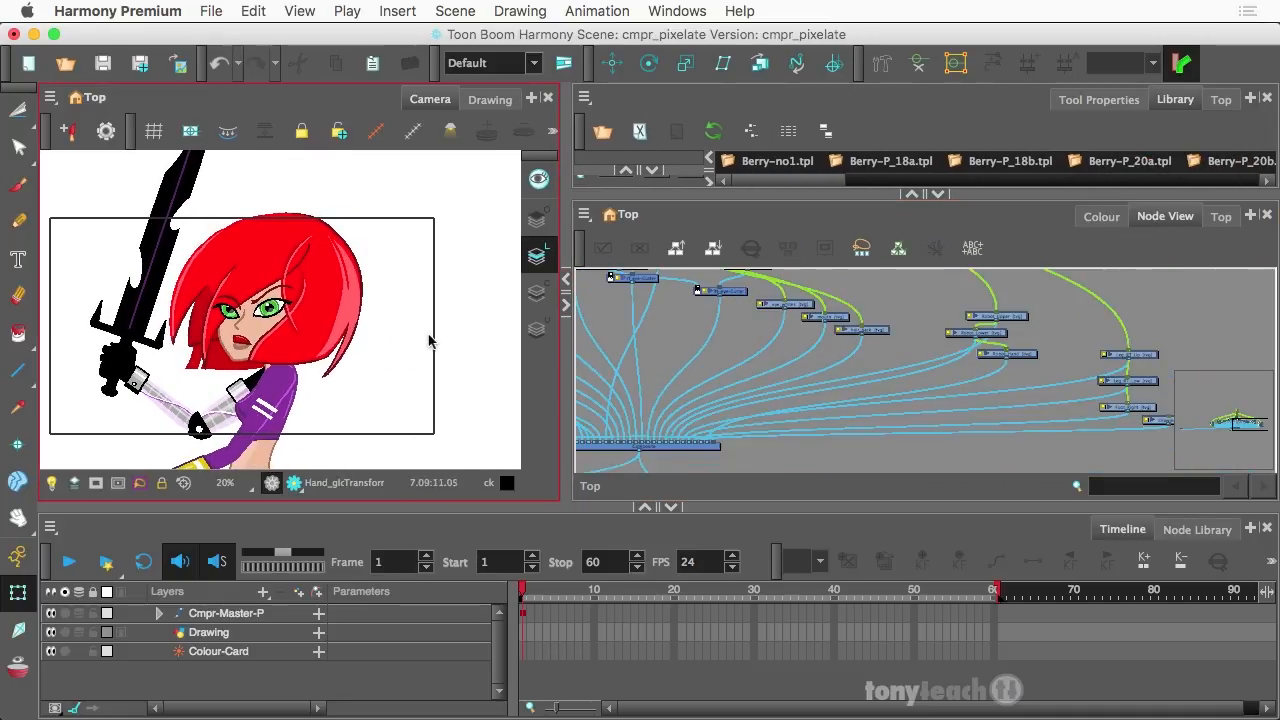
Select the sword-hand drawing on the character and locate its Robot_Hand node in the network
click(110, 368)
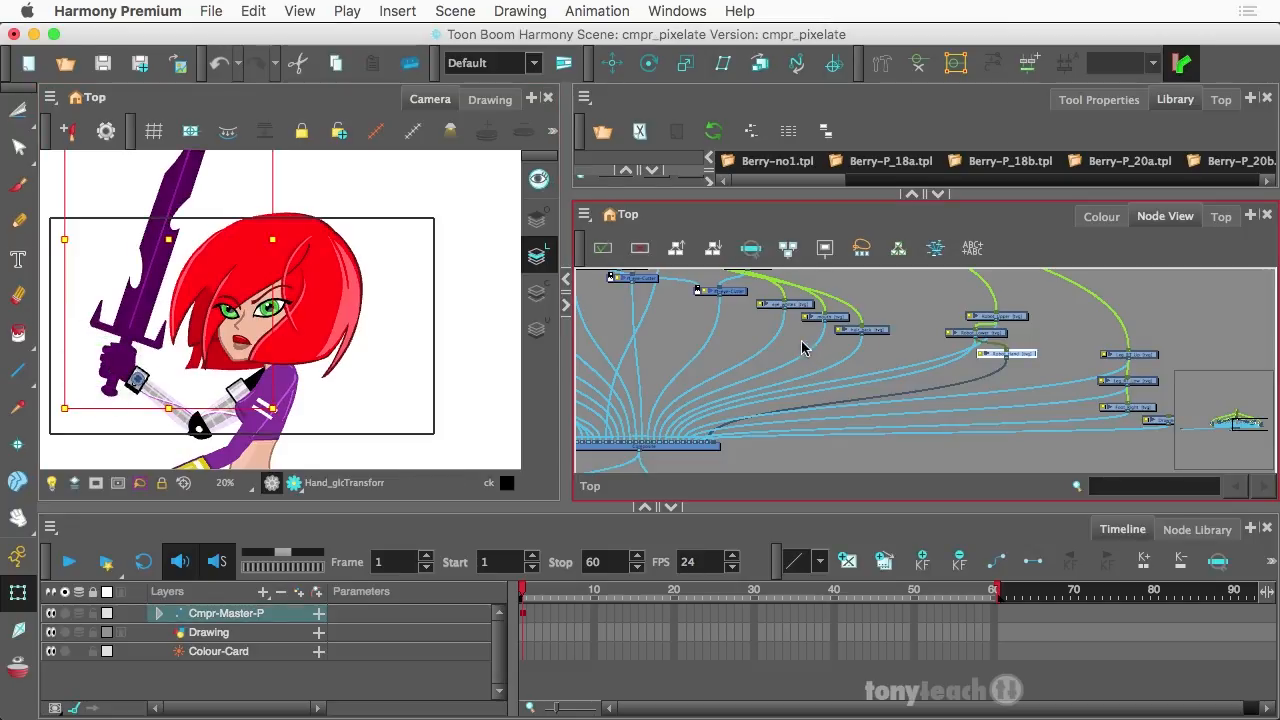
key(o)
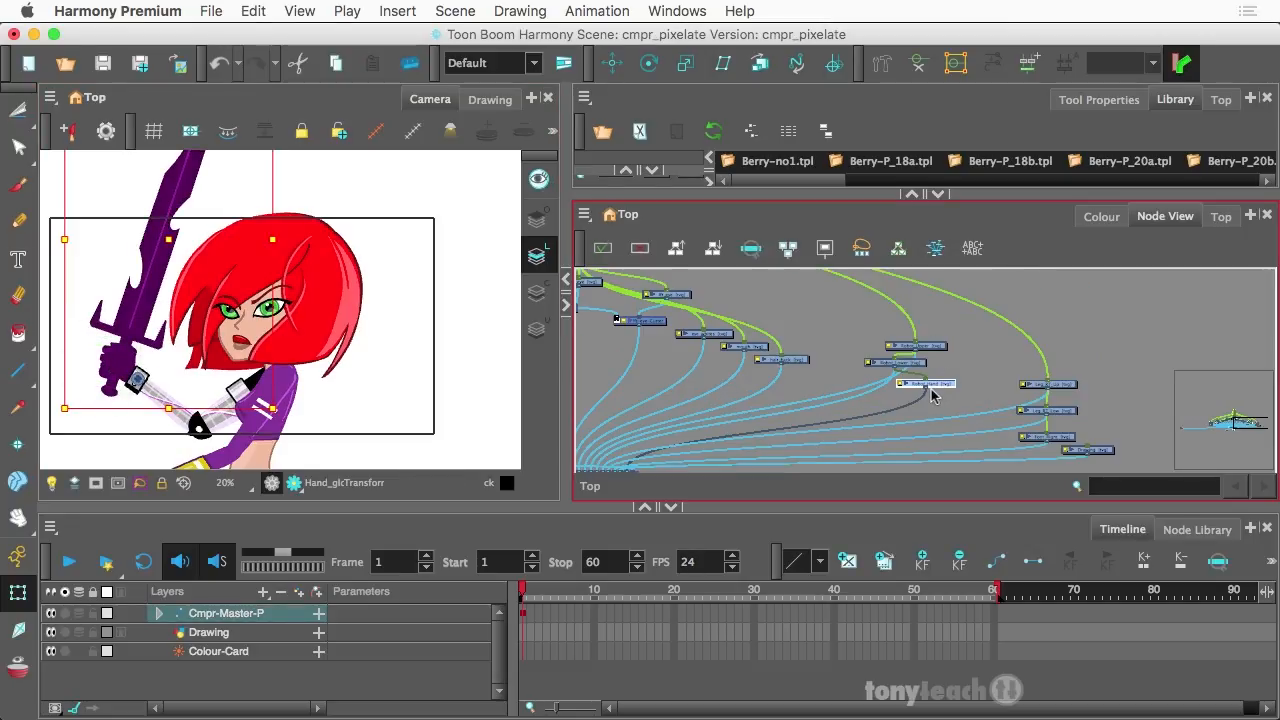
scroll(931, 395, up, 6)
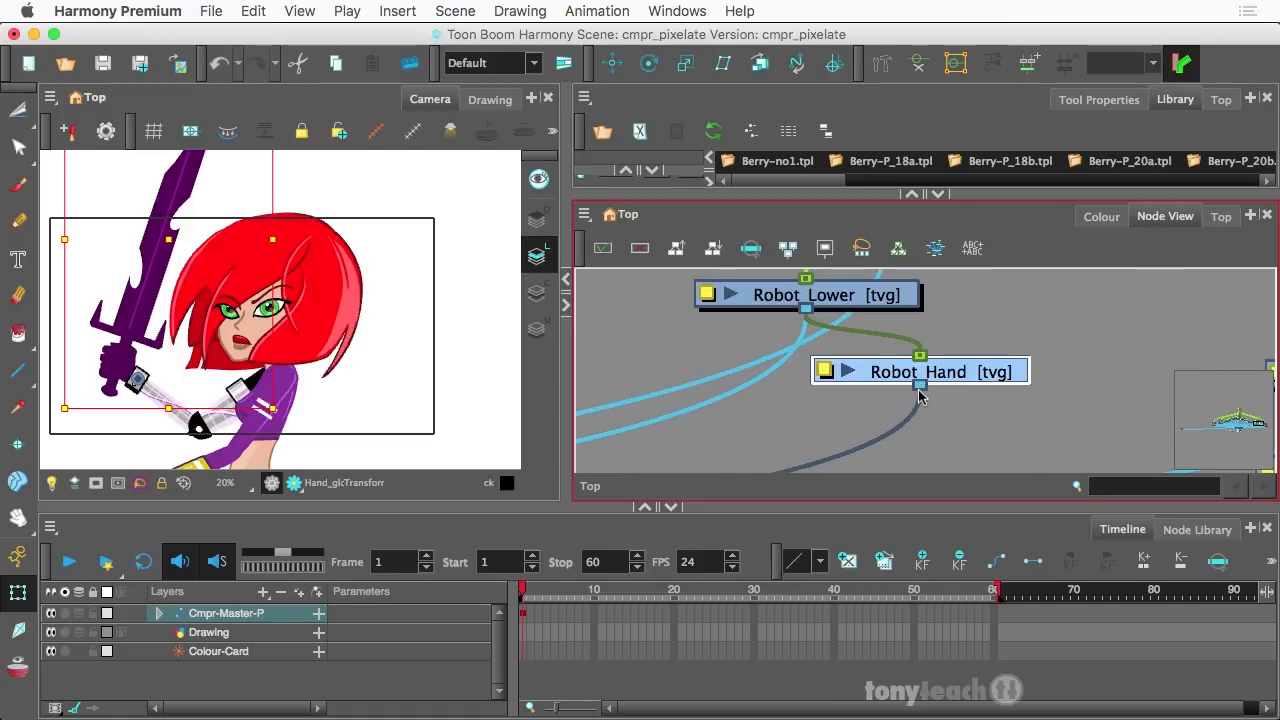
Search the Node Library for "pix" and add a Pixelate node just below the Robot_Hand node
click(1188, 535)
click(242, 604)
text(over)
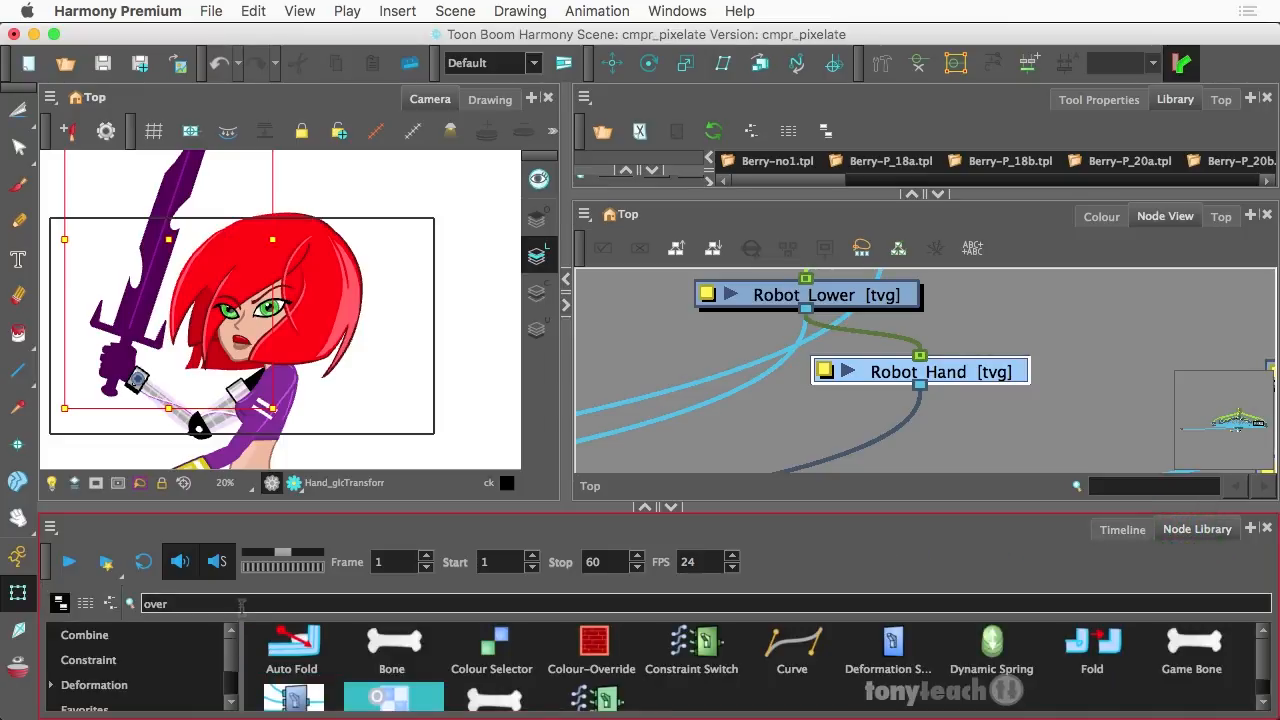
double_click(242, 604)
text(p)
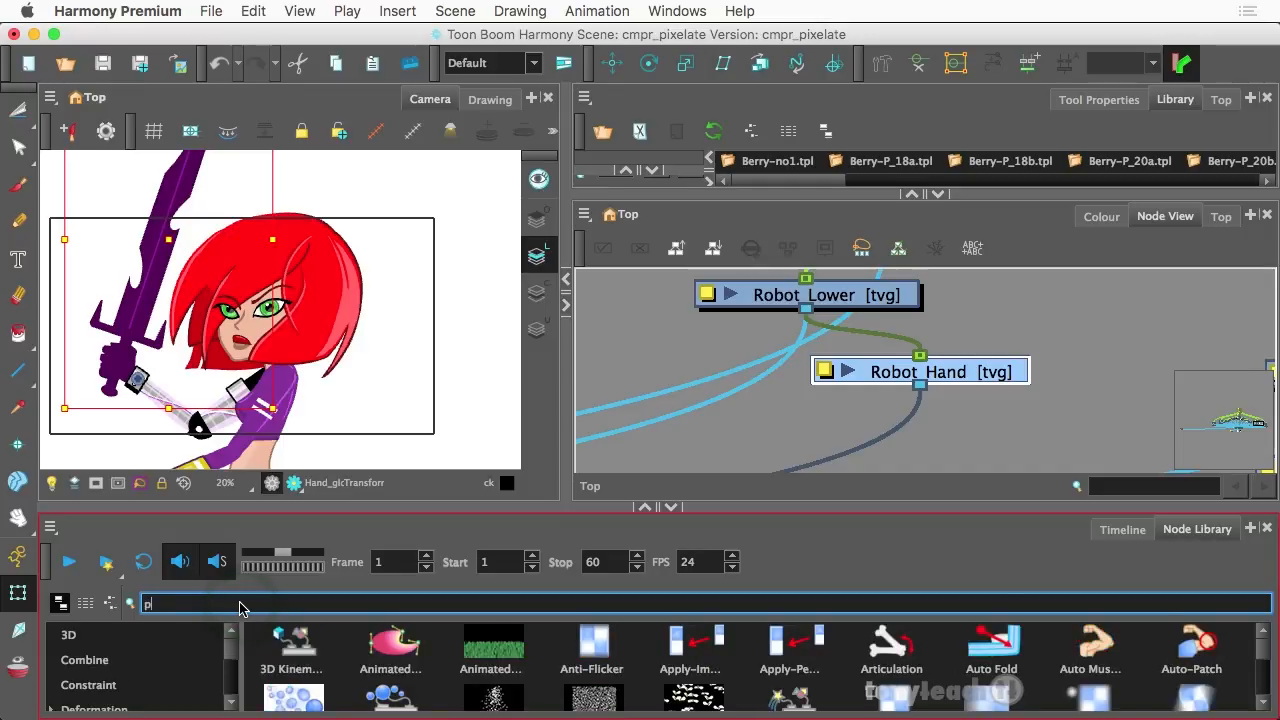
text(l)
text(x)
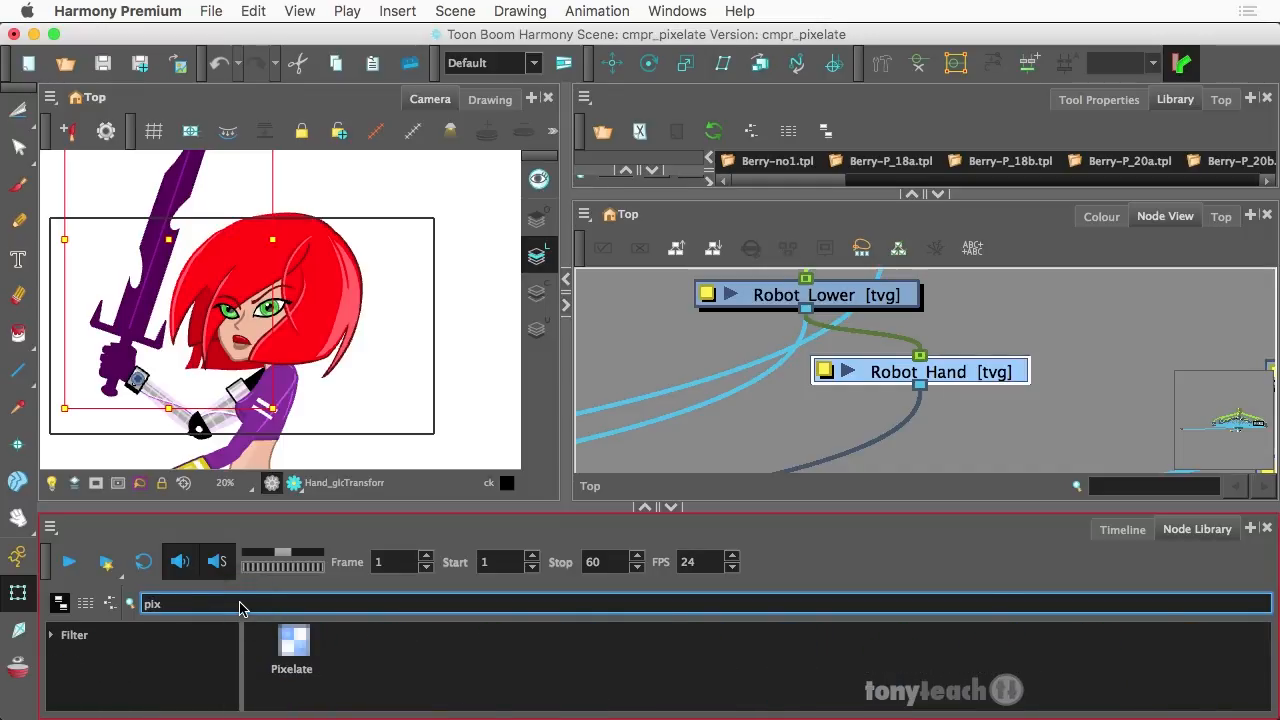
drag(292, 645, 863, 420)
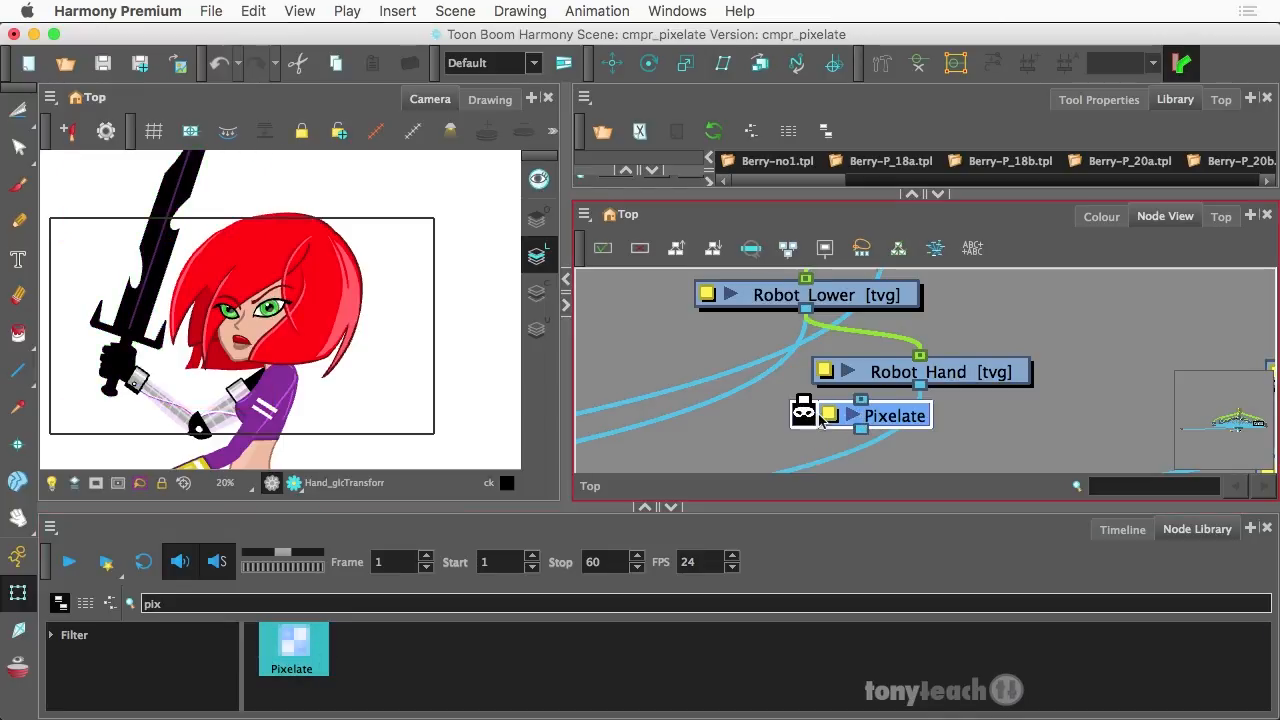
Place the Pixelate node clear of Robot_Hand and wire it between Robot_Hand's output and the Composite, using its Image port
drag(902, 430, 793, 360)
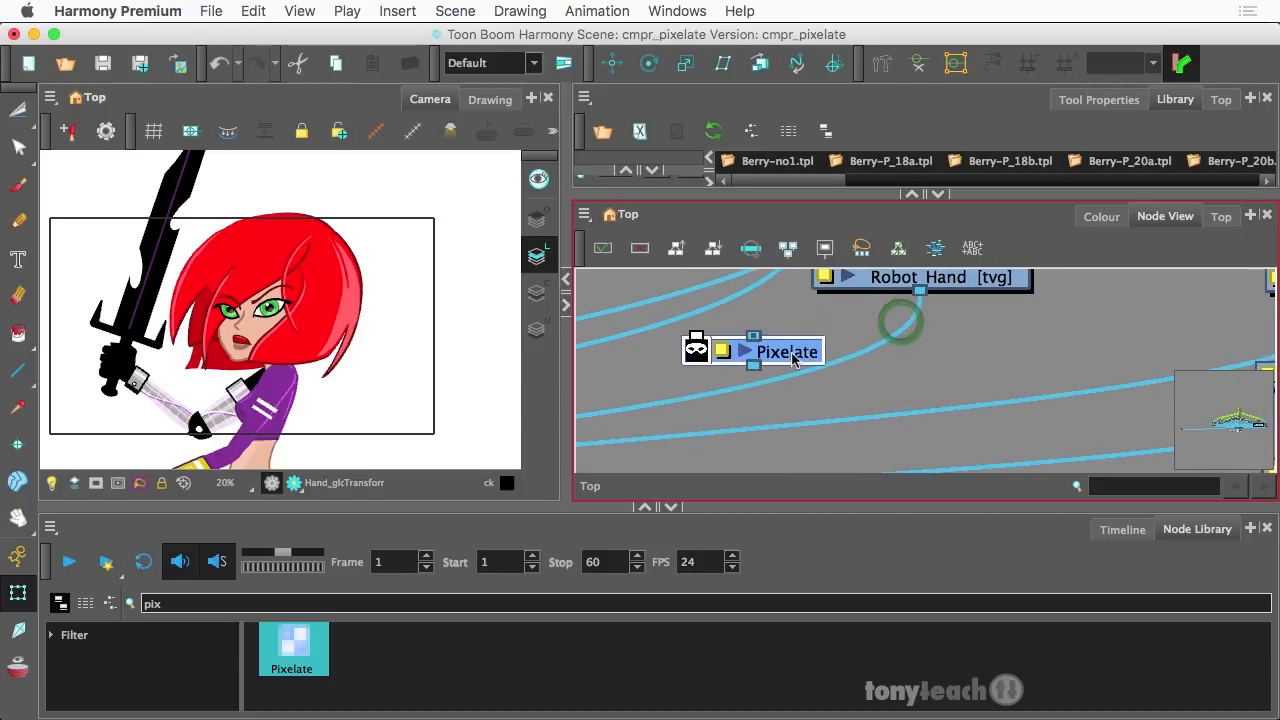
click(792, 353)
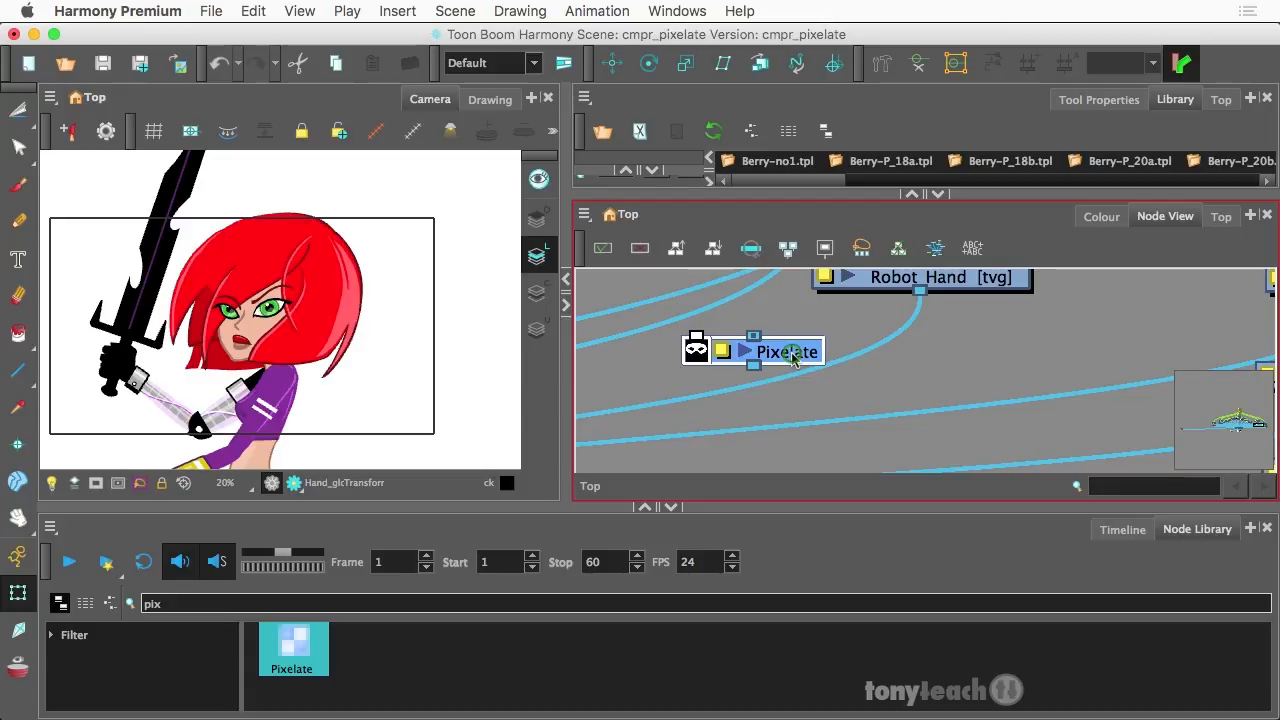
drag(727, 391, 754, 348)
scroll(766, 370, down, 3)
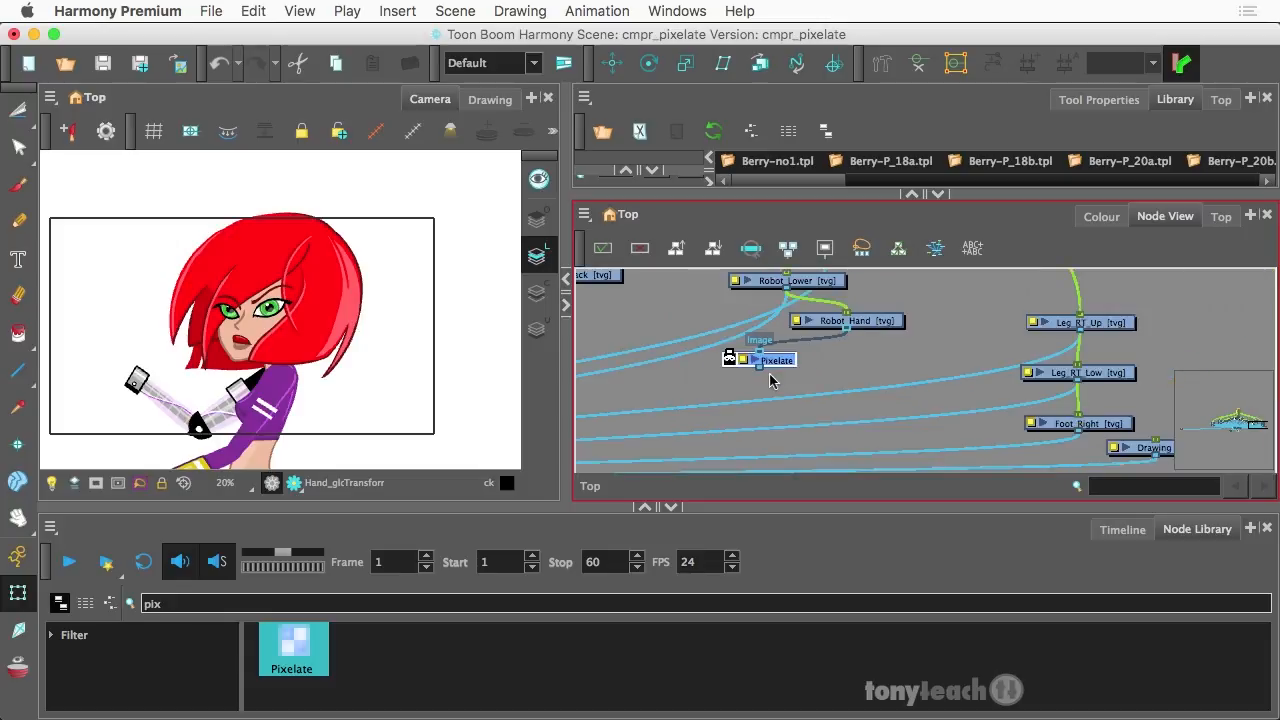
scroll(770, 380, down, 1)
drag(728, 392, 647, 409)
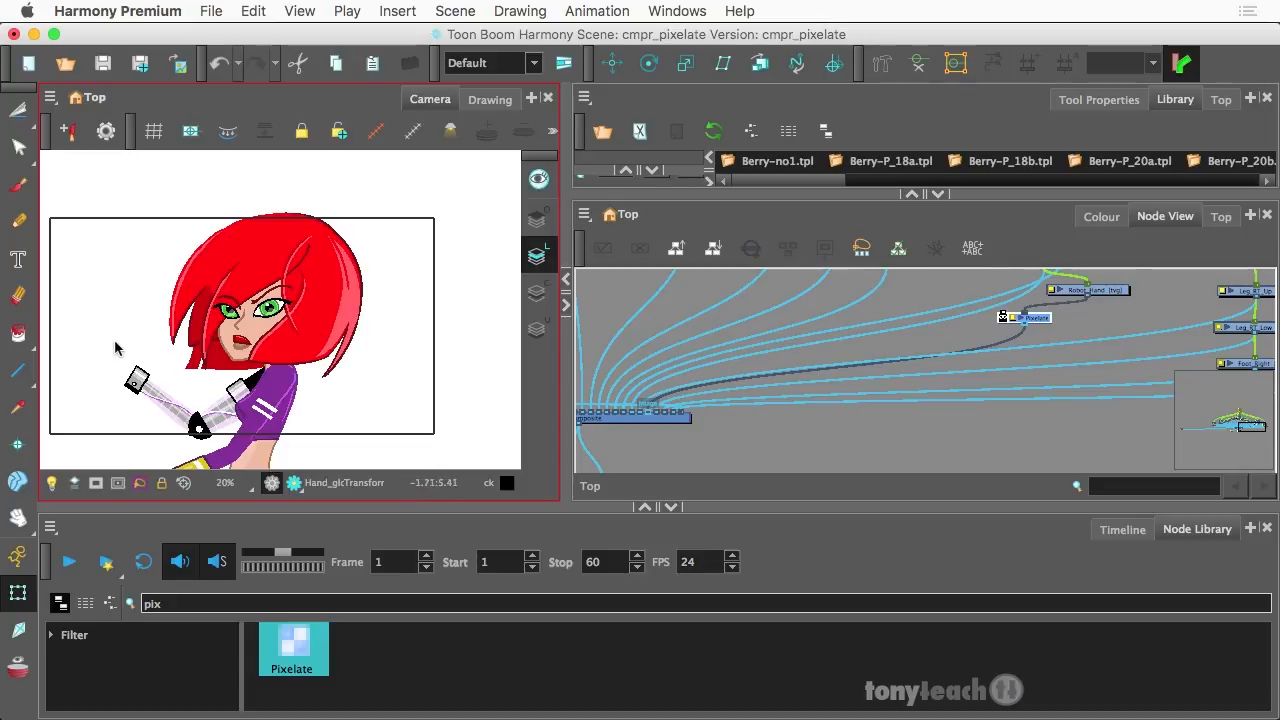
Connect a second link from Robot_Hand's output to the Pixelate node's Matte port
scroll(110, 348, up, 2)
scroll(700, 355, down, 2)
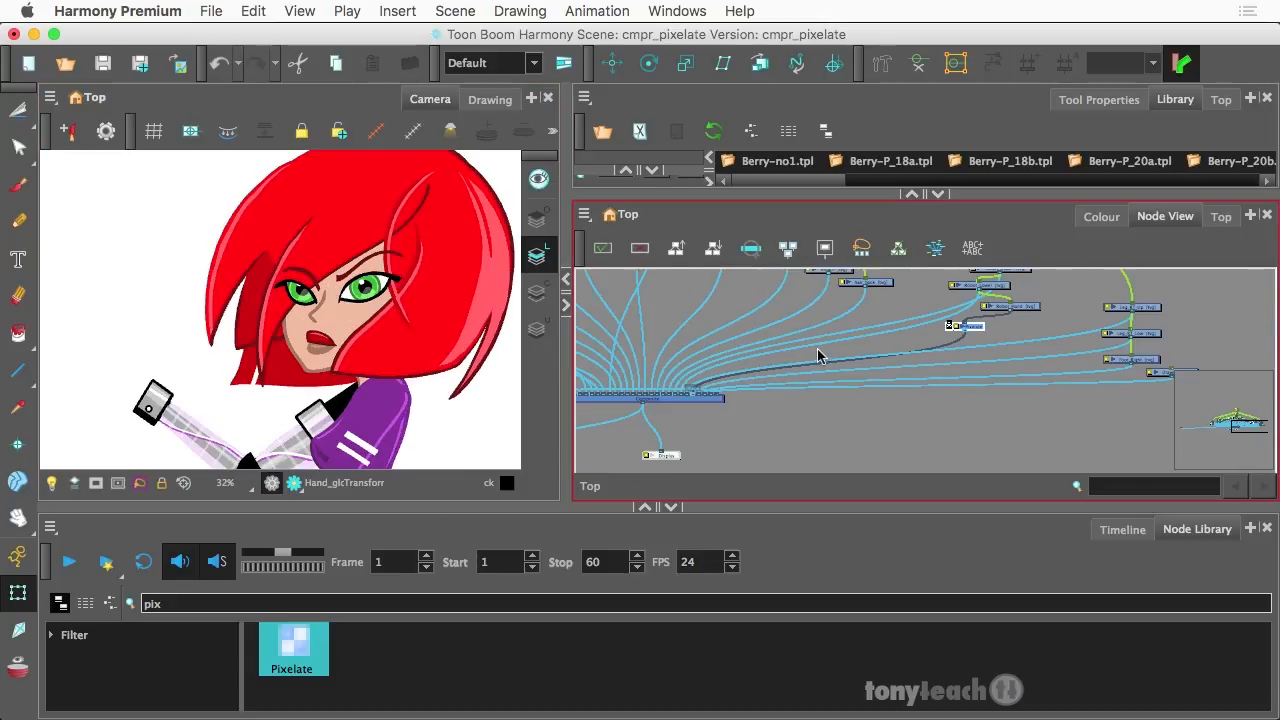
scroll(997, 316, up, 2)
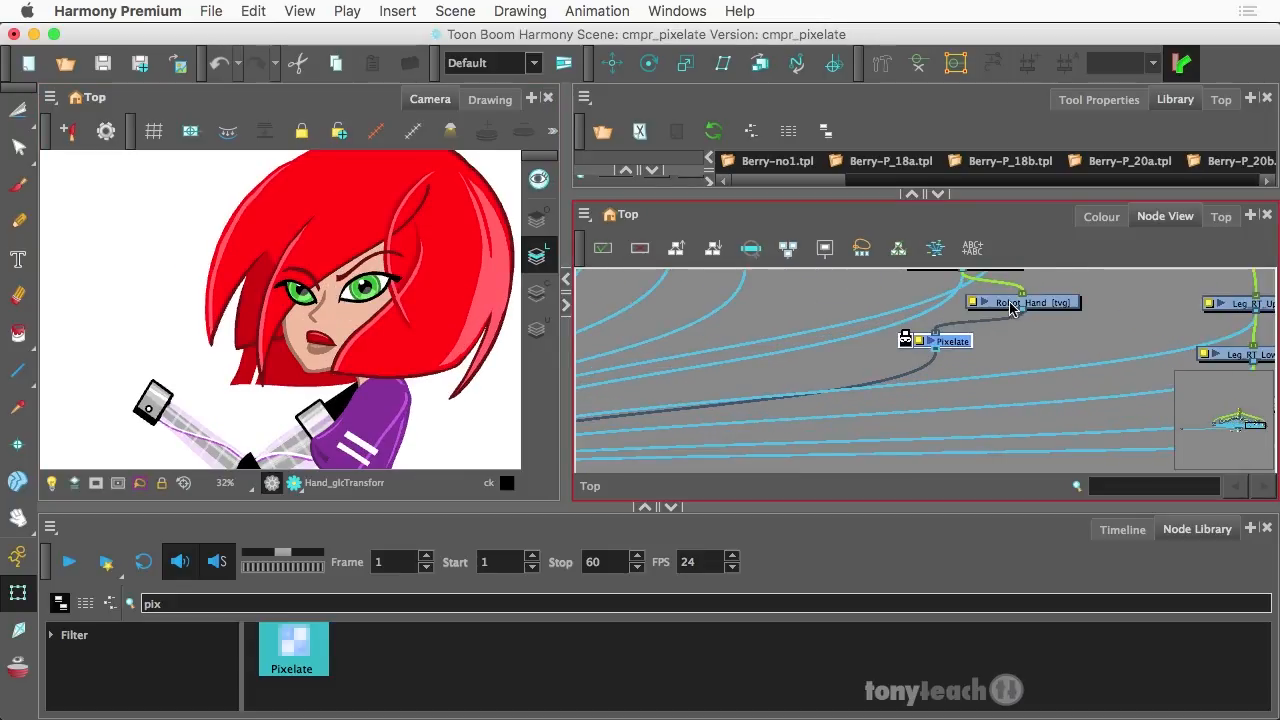
click(1002, 298)
drag(1002, 298, 1006, 302)
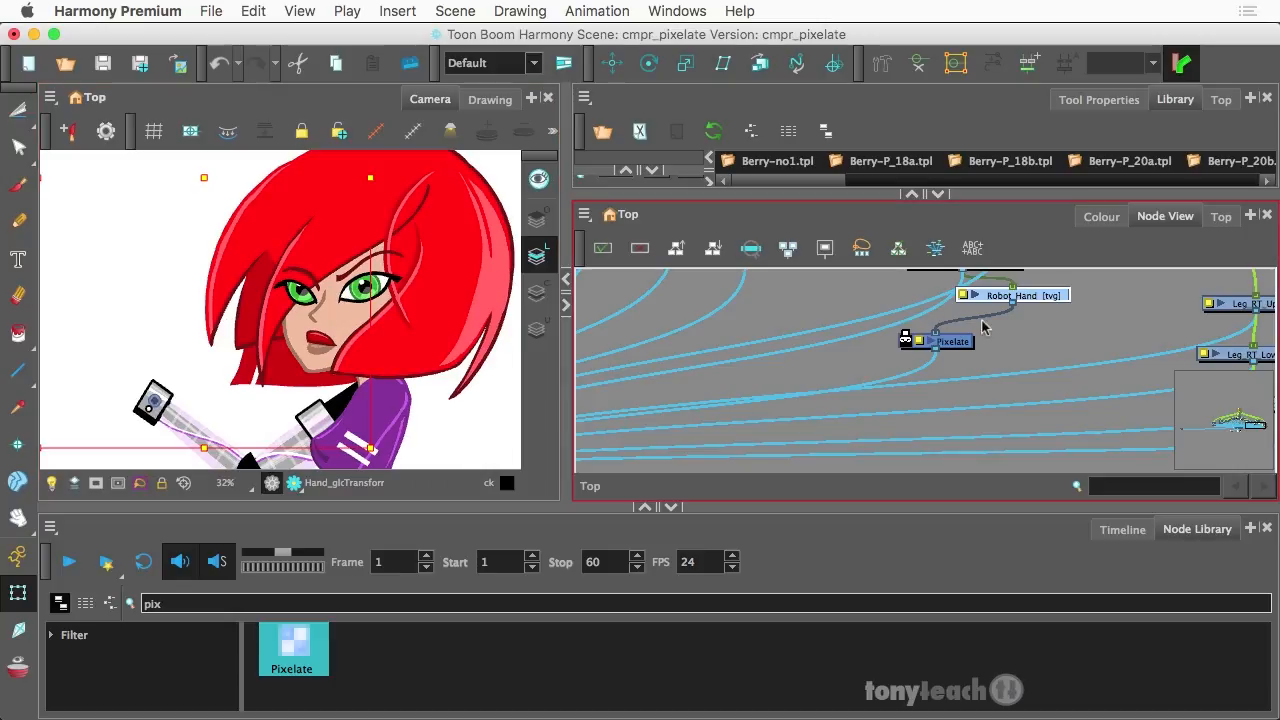
drag(1011, 306, 905, 335)
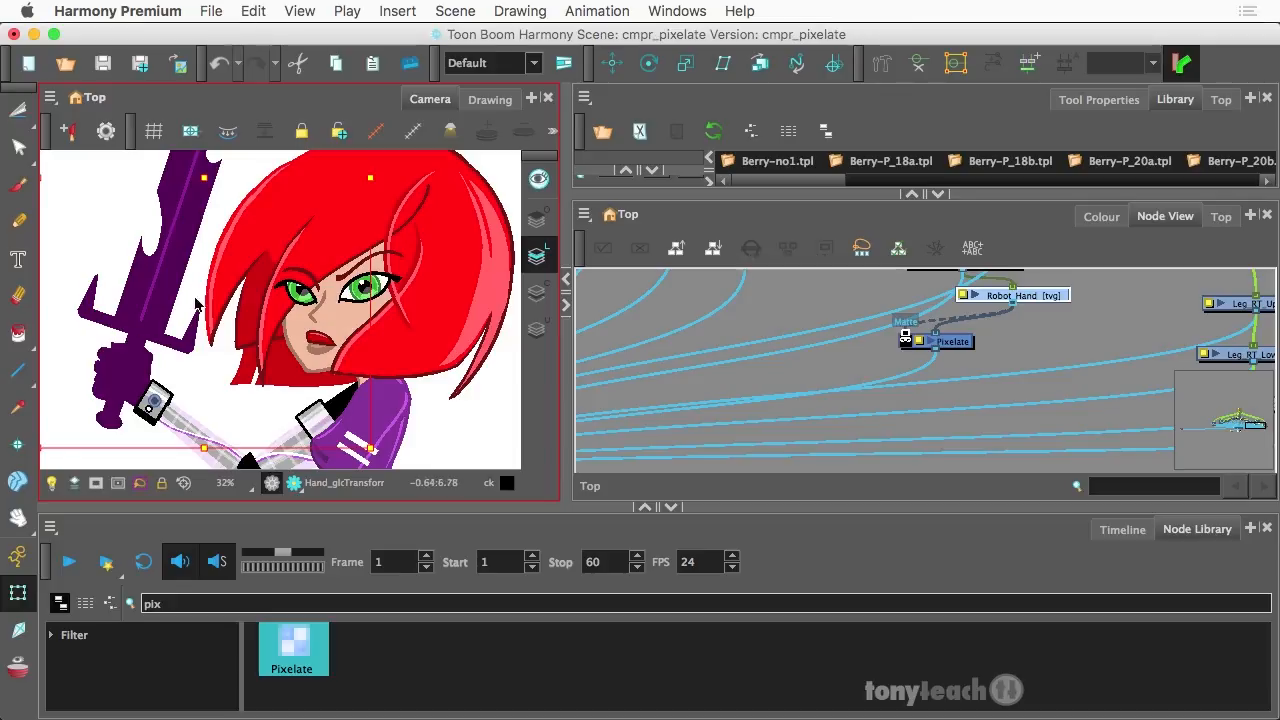
Switch the Camera view to the rendered preview and open the Pixelate node's layer properties
scroll(182, 278, down, 2)
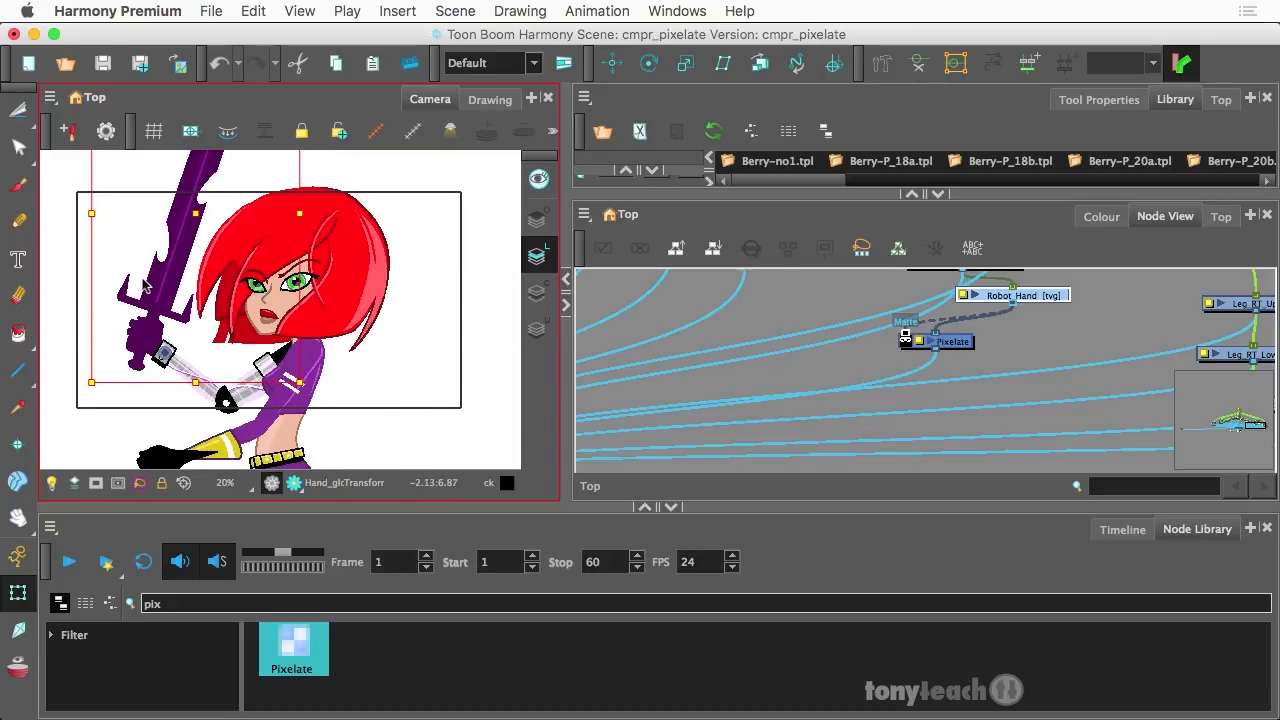
click(294, 484)
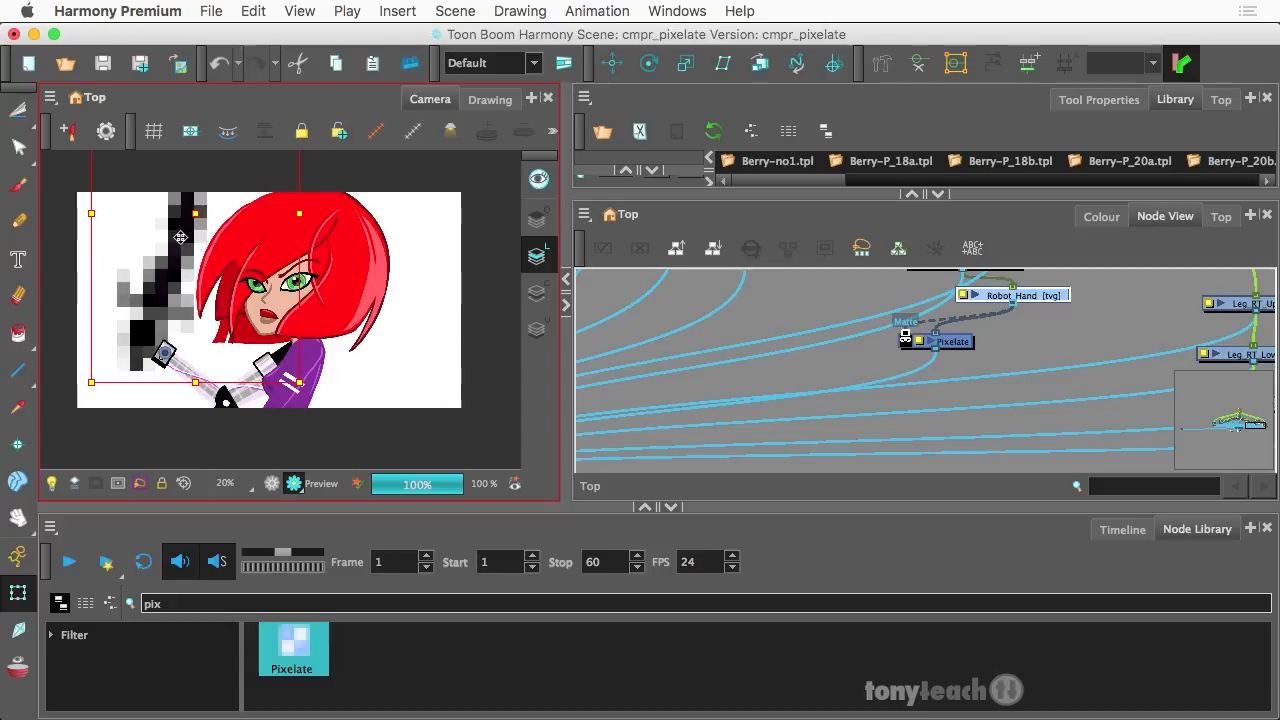
click(914, 340)
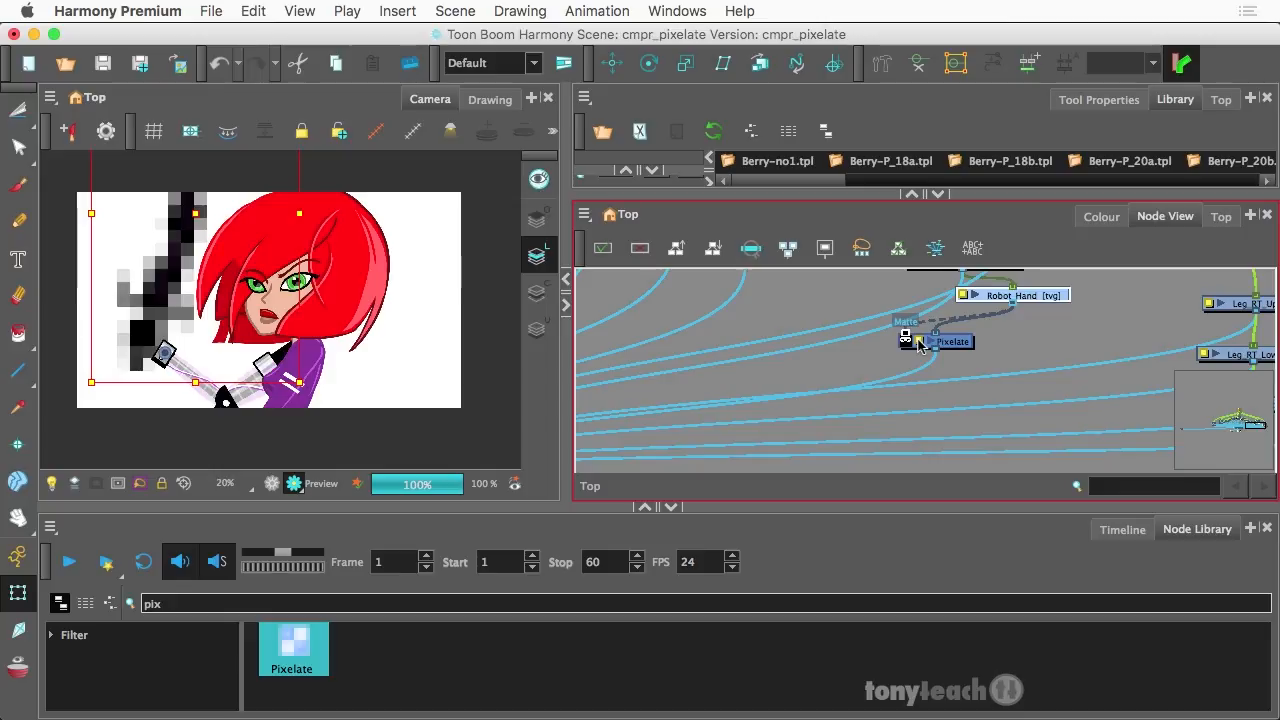
click(918, 342)
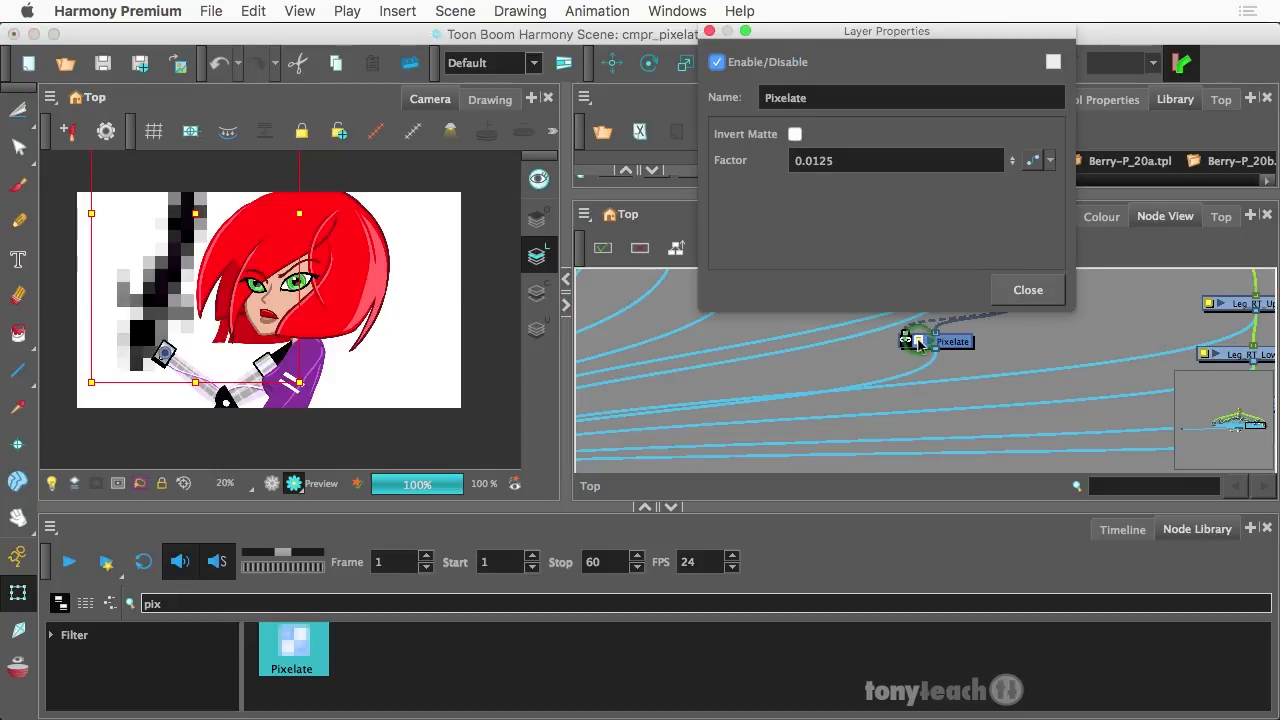
Set the Pixelate factor to 0.02
click(812, 163)
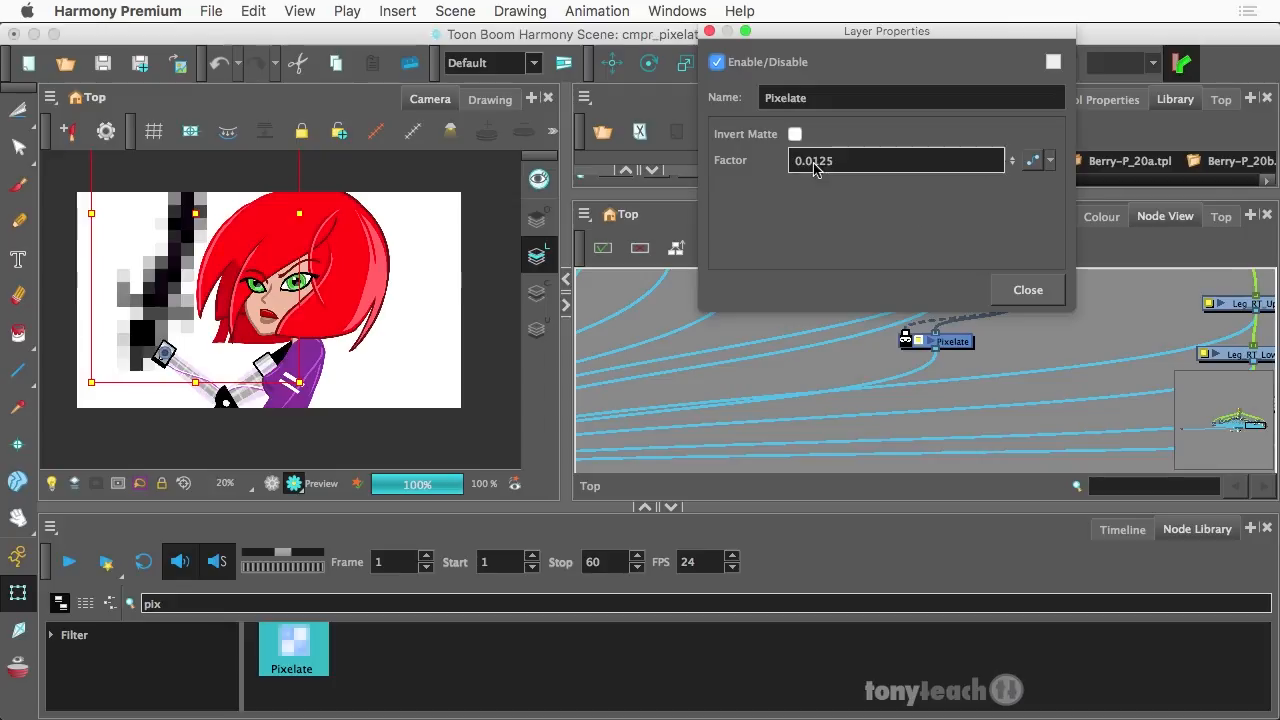
drag(810, 163, 836, 170)
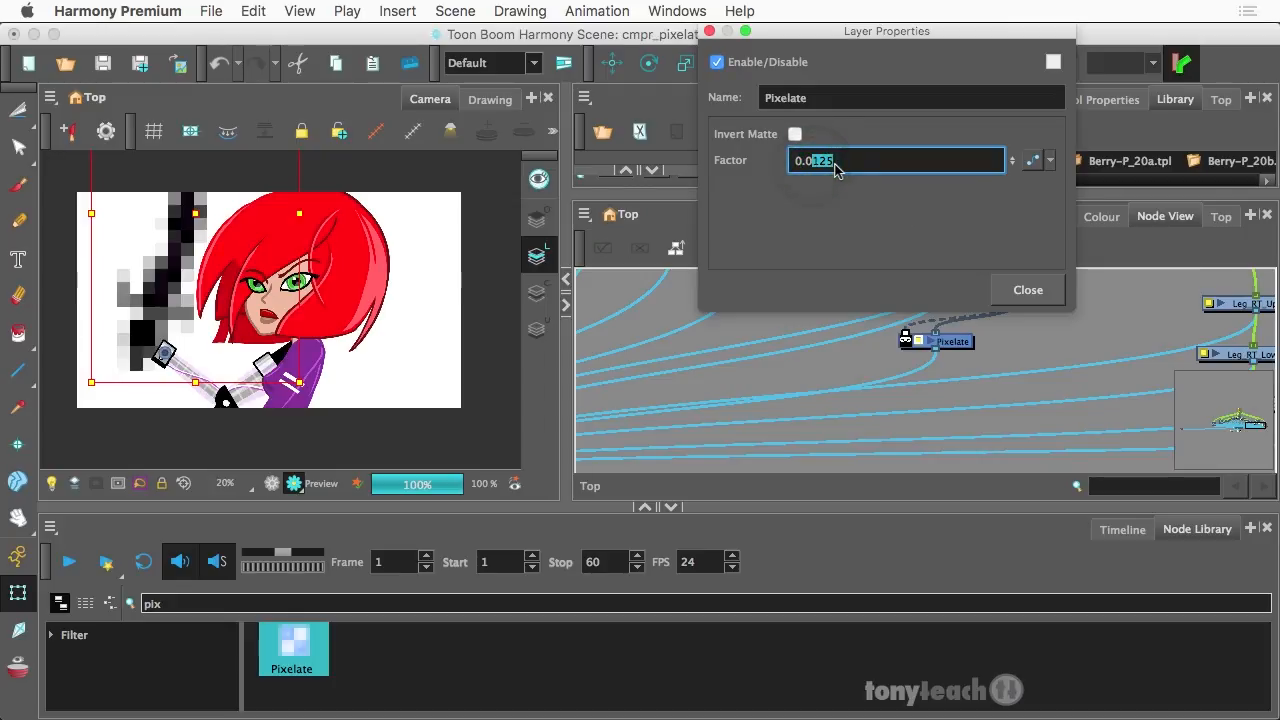
text(2)
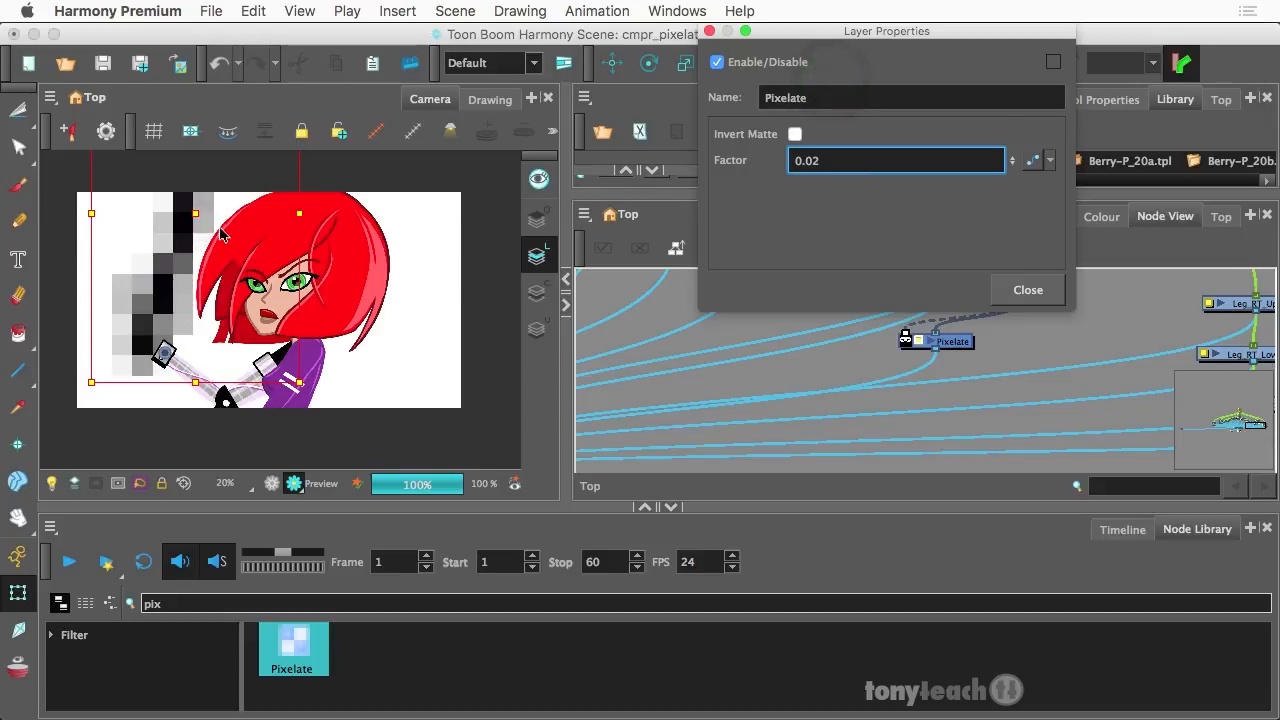
Restore the Pixelate factor to 0.0125
key(super+z)
drag(808, 161, 842, 167)
text(125)
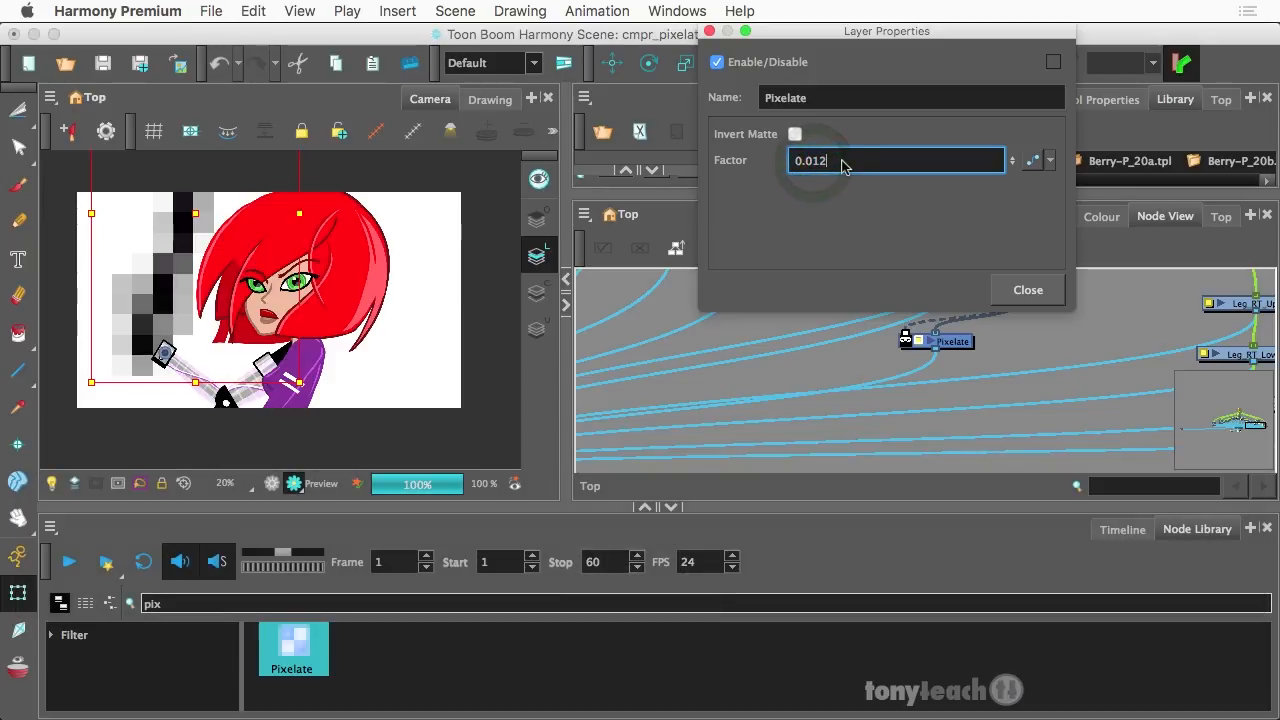
click(835, 97)
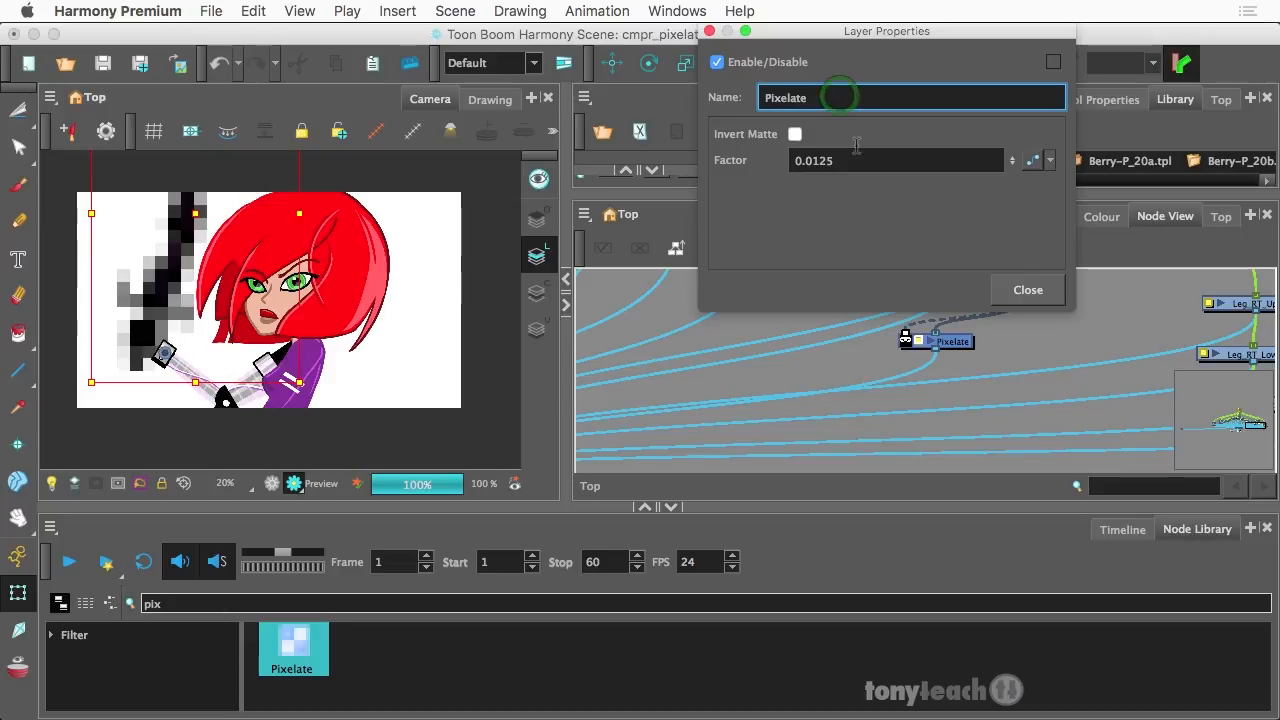
Step the Pixelate factor down and up to compare the sword's pixelation, ending at 0.004
drag(1013, 168, 1013, 180)
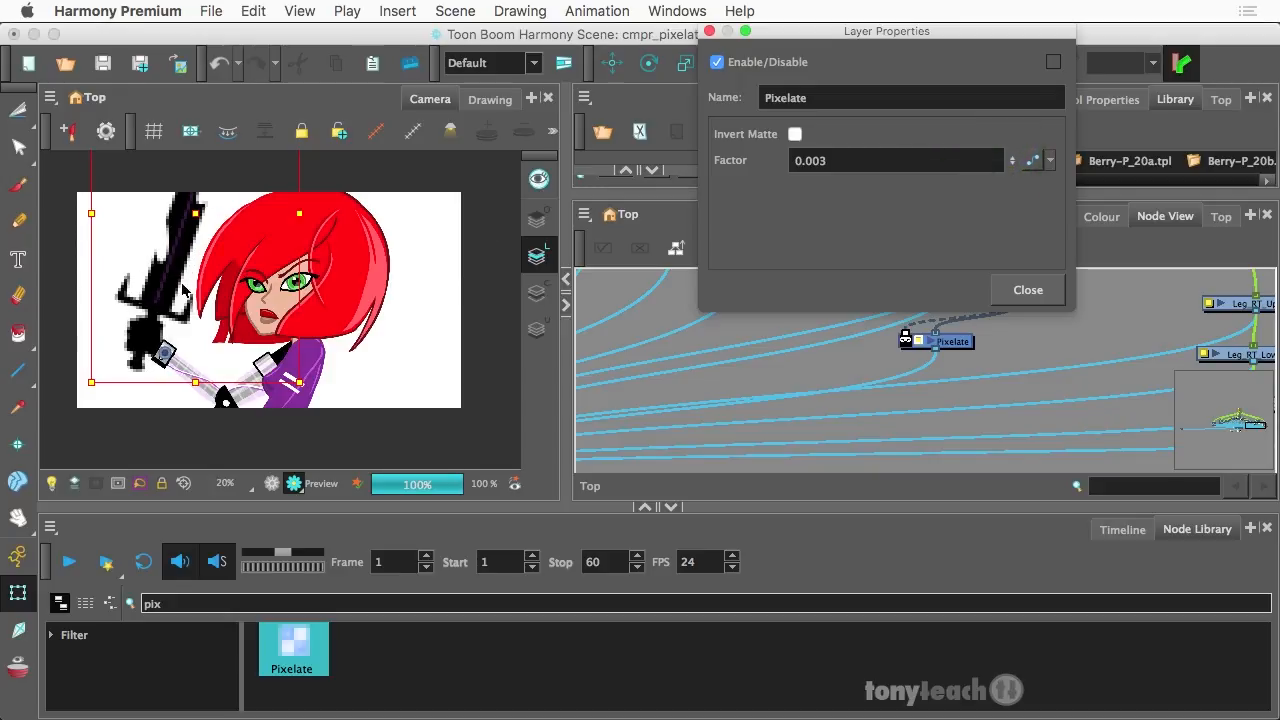
click(1012, 165)
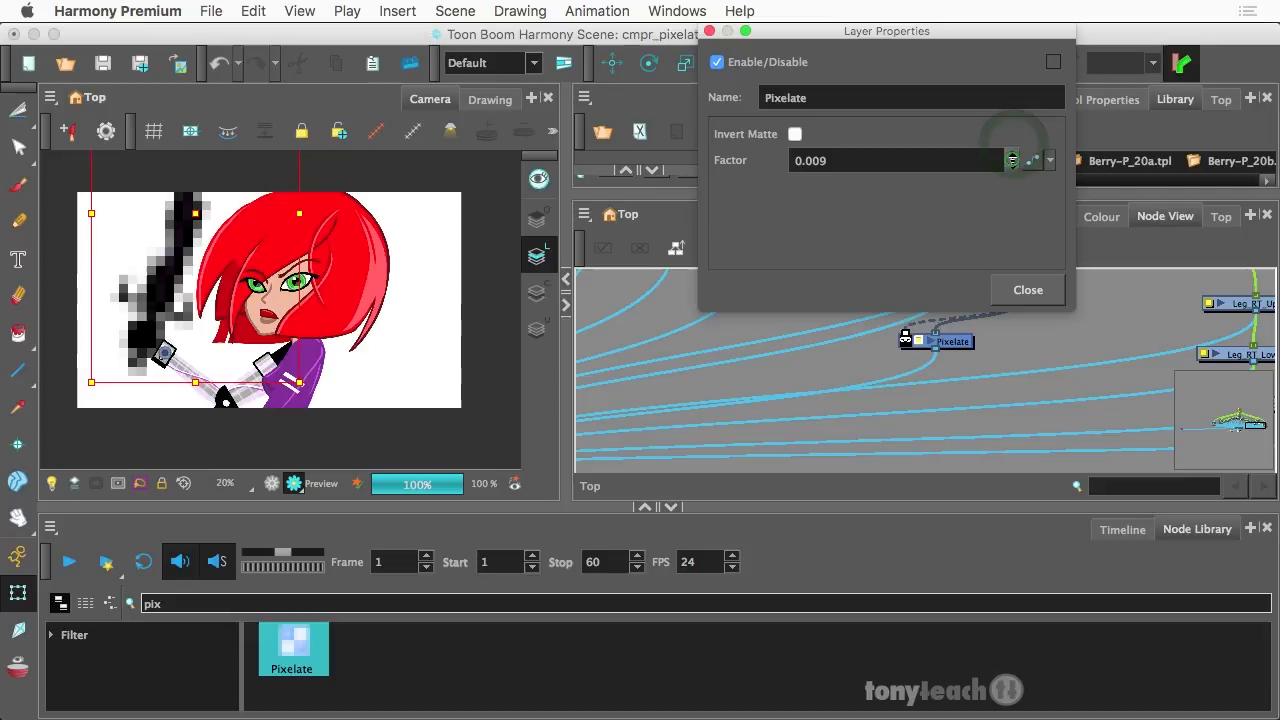
click(1012, 165)
click(1012, 166)
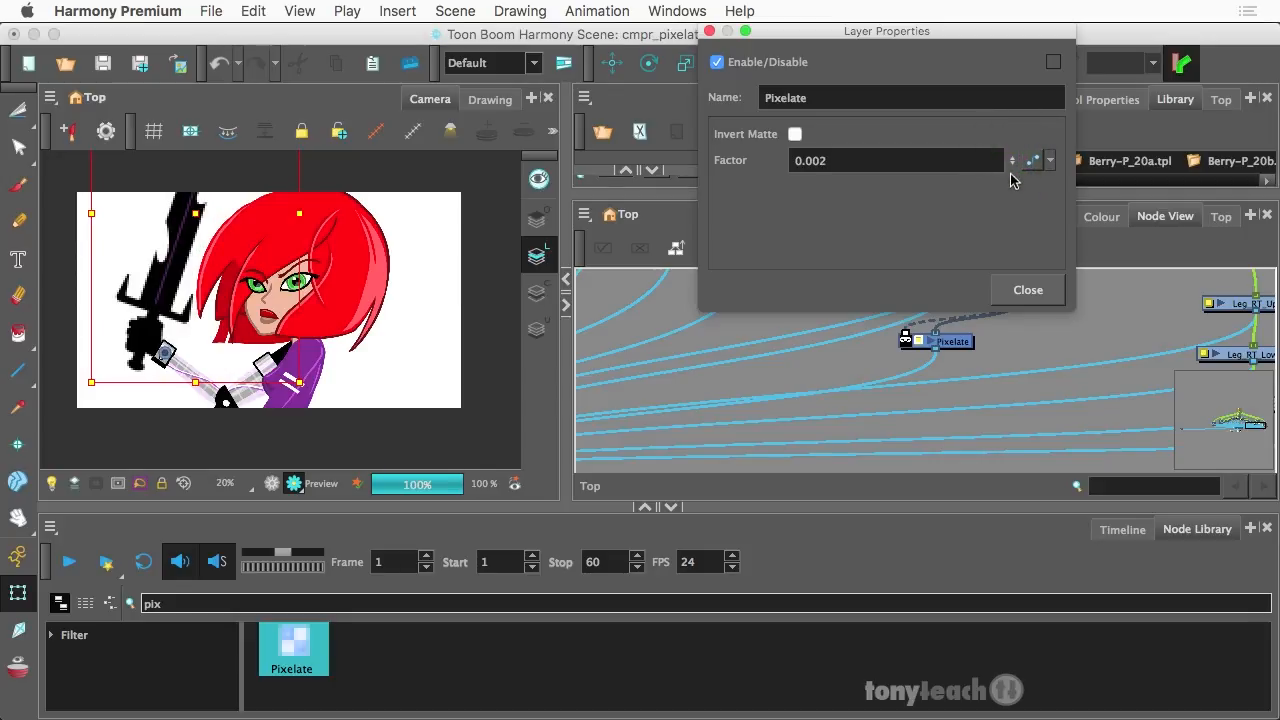
click(1012, 156)
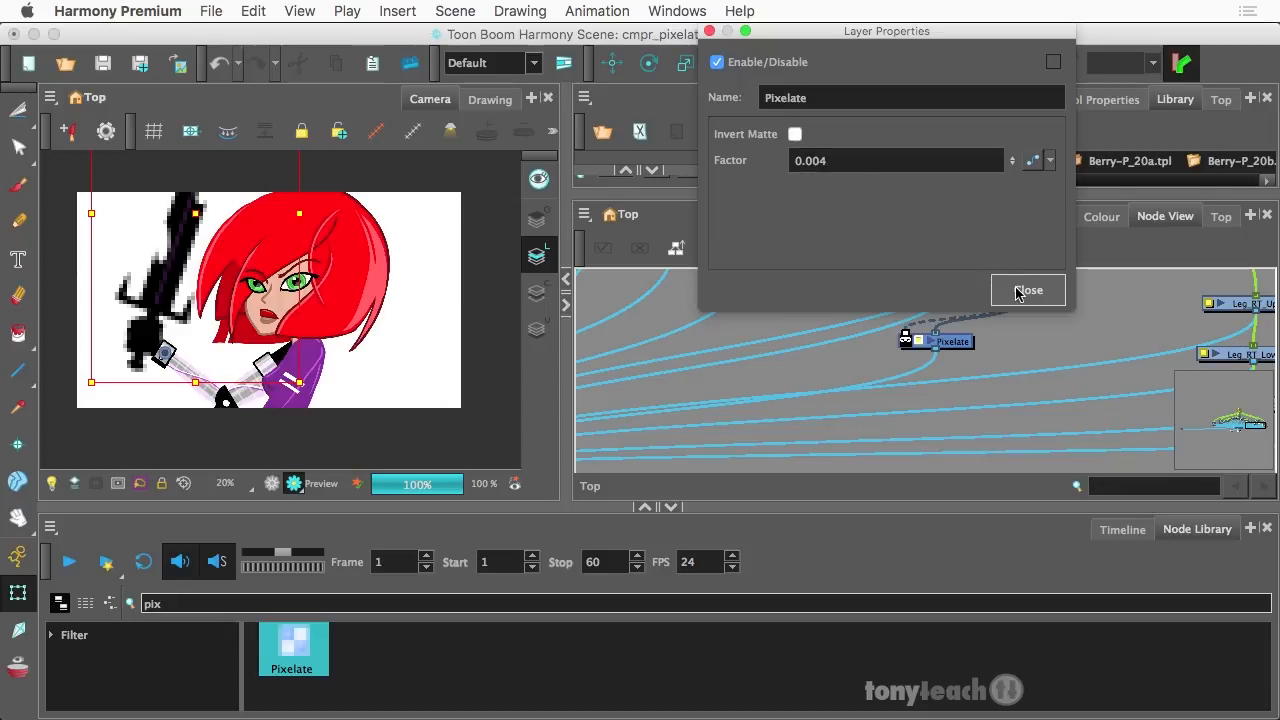
Try the Pixelate node's Invert Matte option, turn it back off, and close the layer properties
click(794, 134)
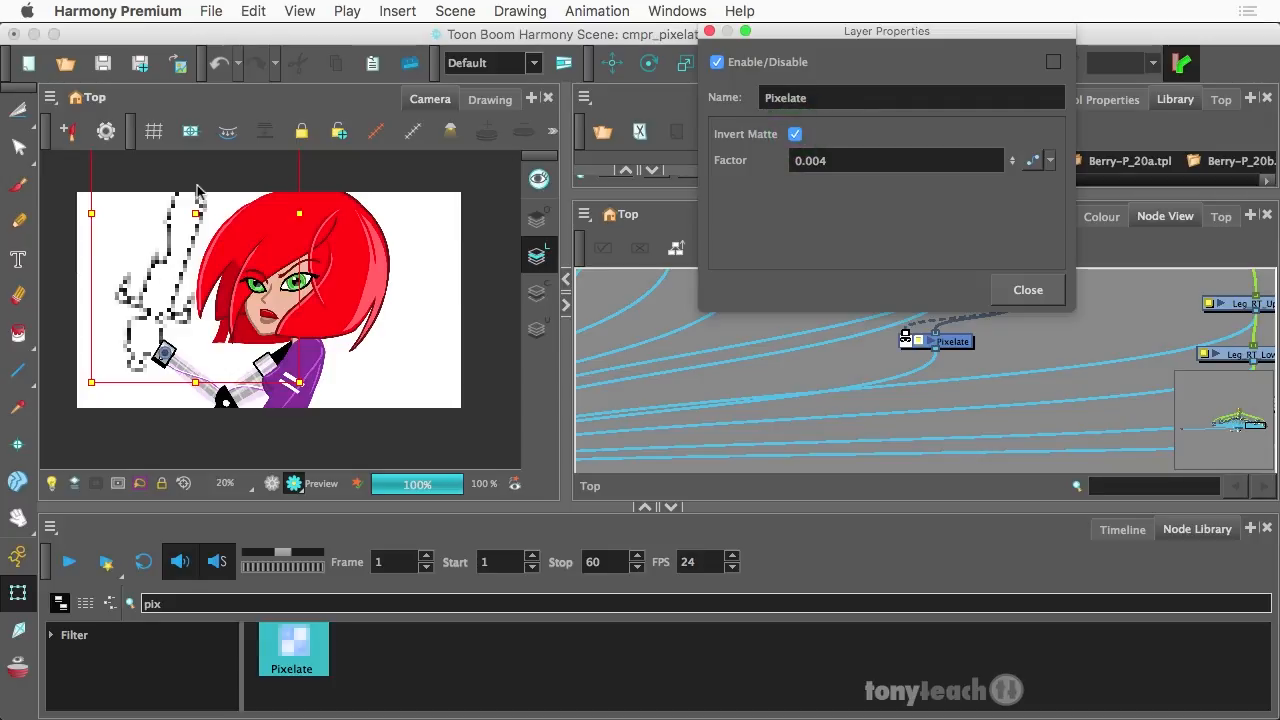
click(794, 134)
click(1016, 290)
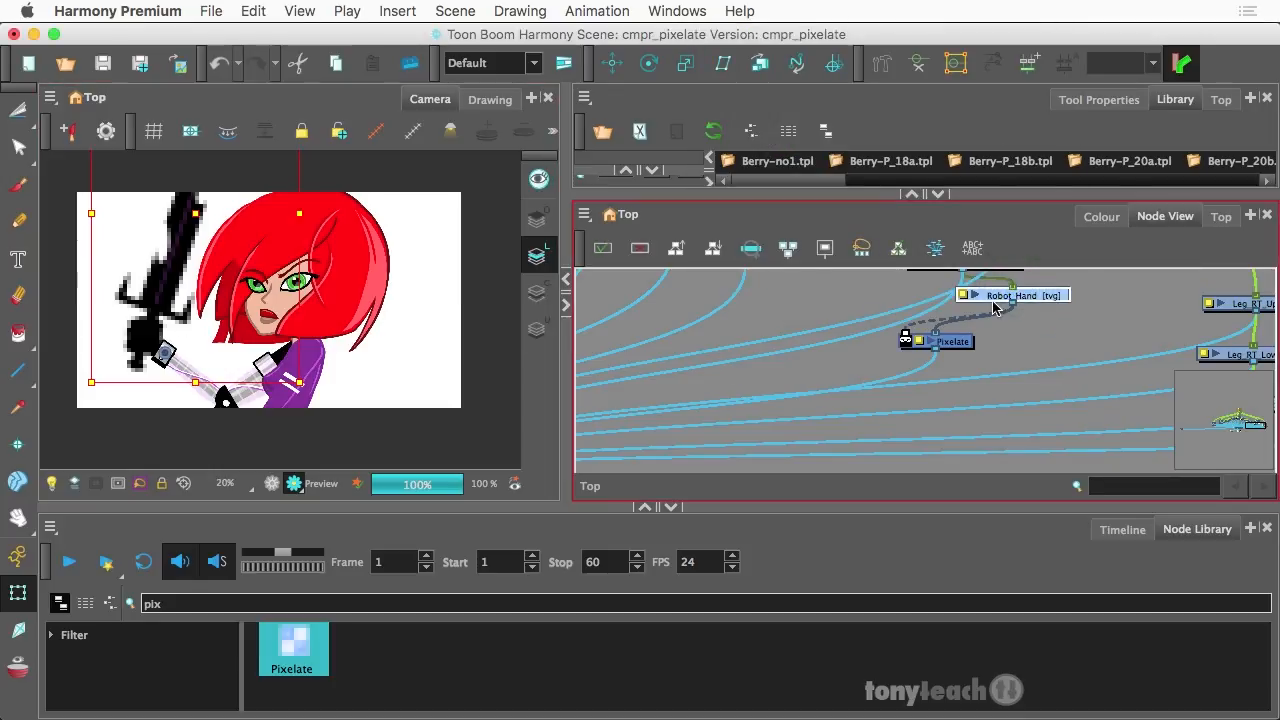
Place the Pixelate node directly beneath Robot_Hand, duplicate it, and set the copy beside the original
drag(963, 342, 1016, 349)
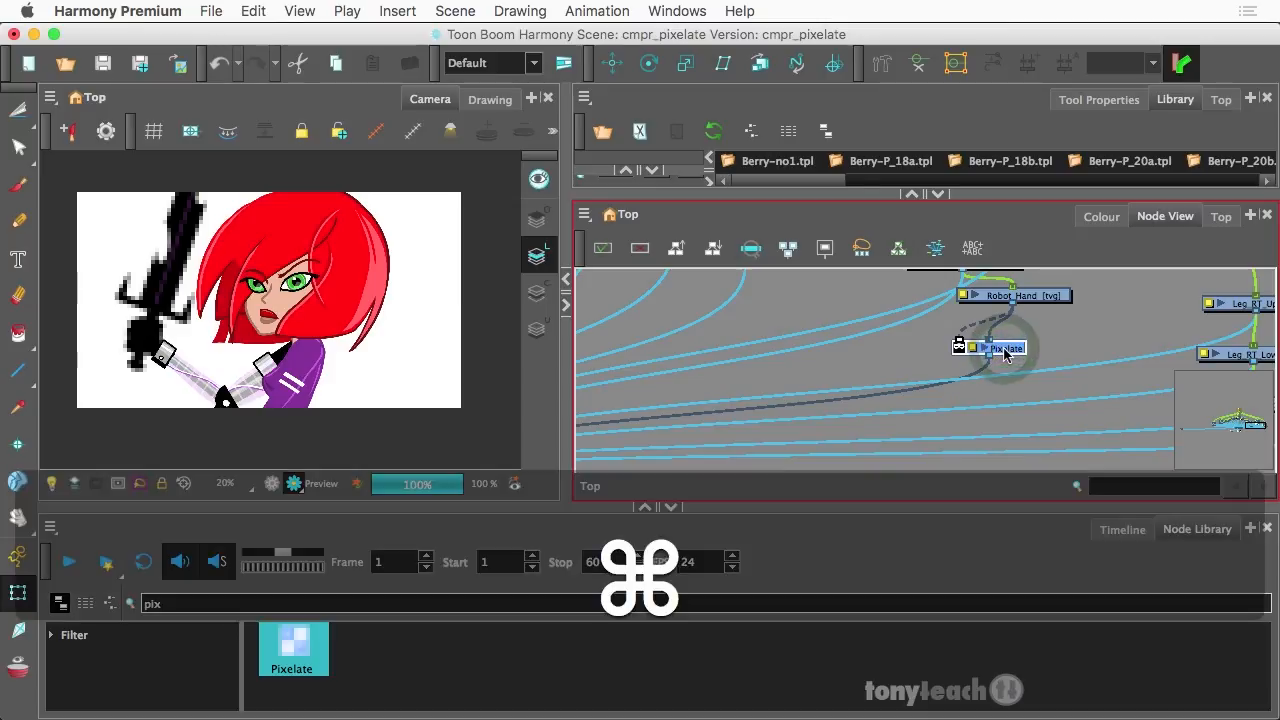
key(super+c)
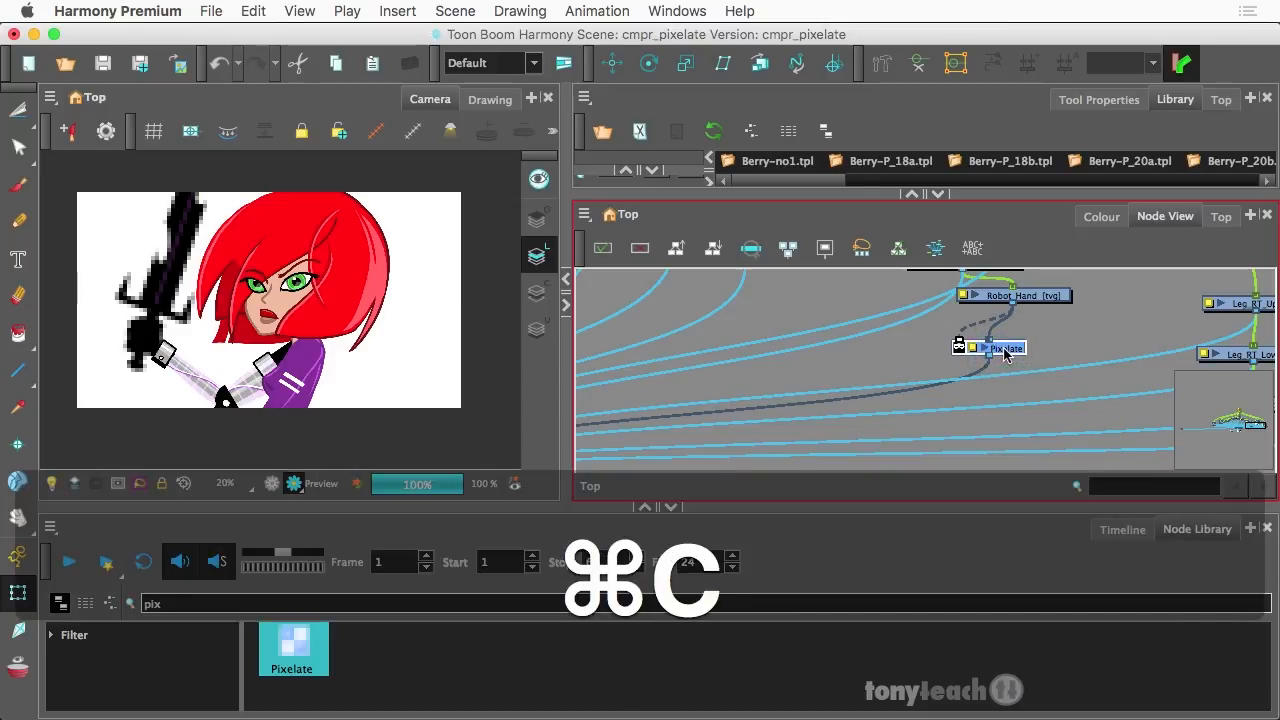
key(super+v)
drag(1065, 362, 880, 372)
Disable the original Pixelate node beneath Robot_Hand
scroll(888, 373, down, 1)
scroll(888, 372, down, 2)
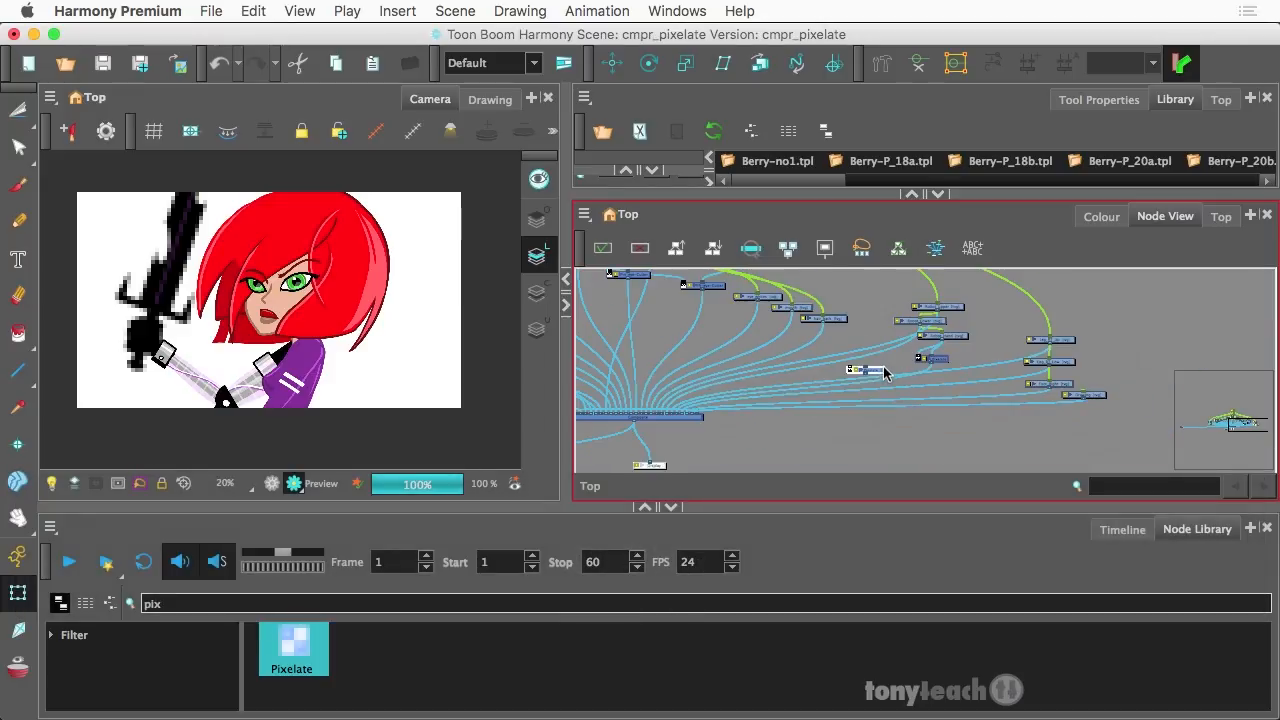
click(934, 359)
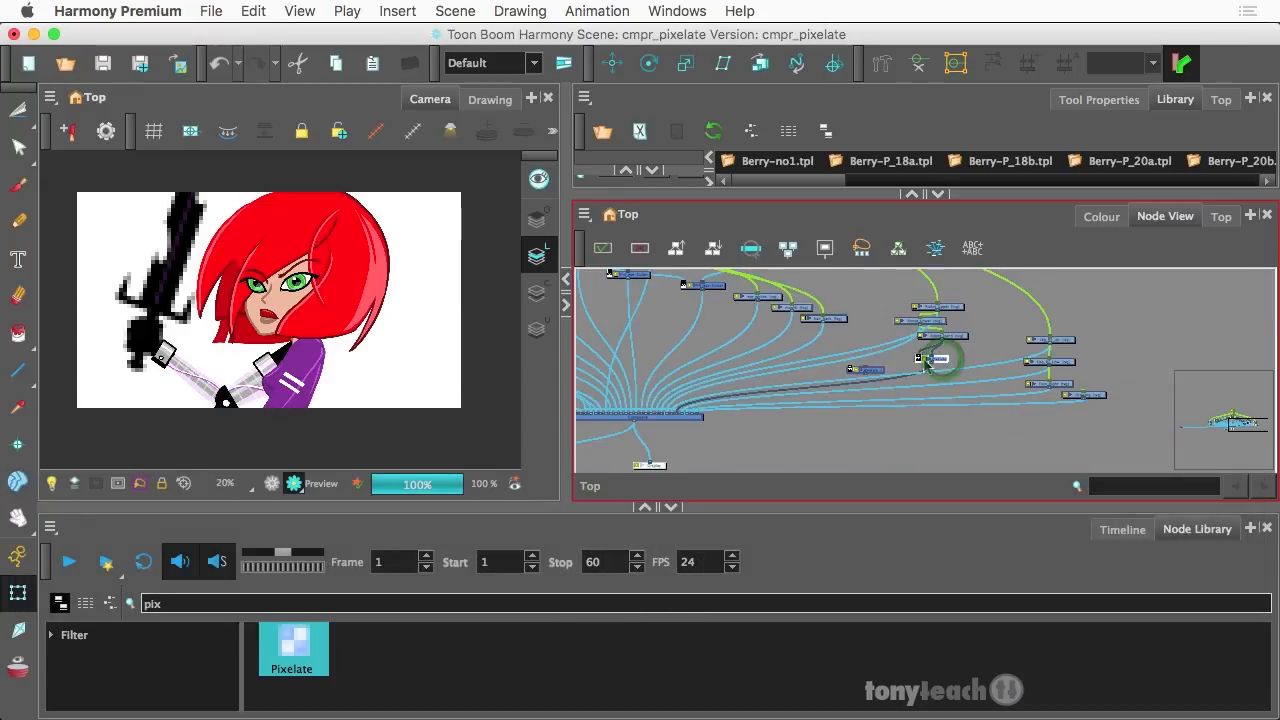
key(d)
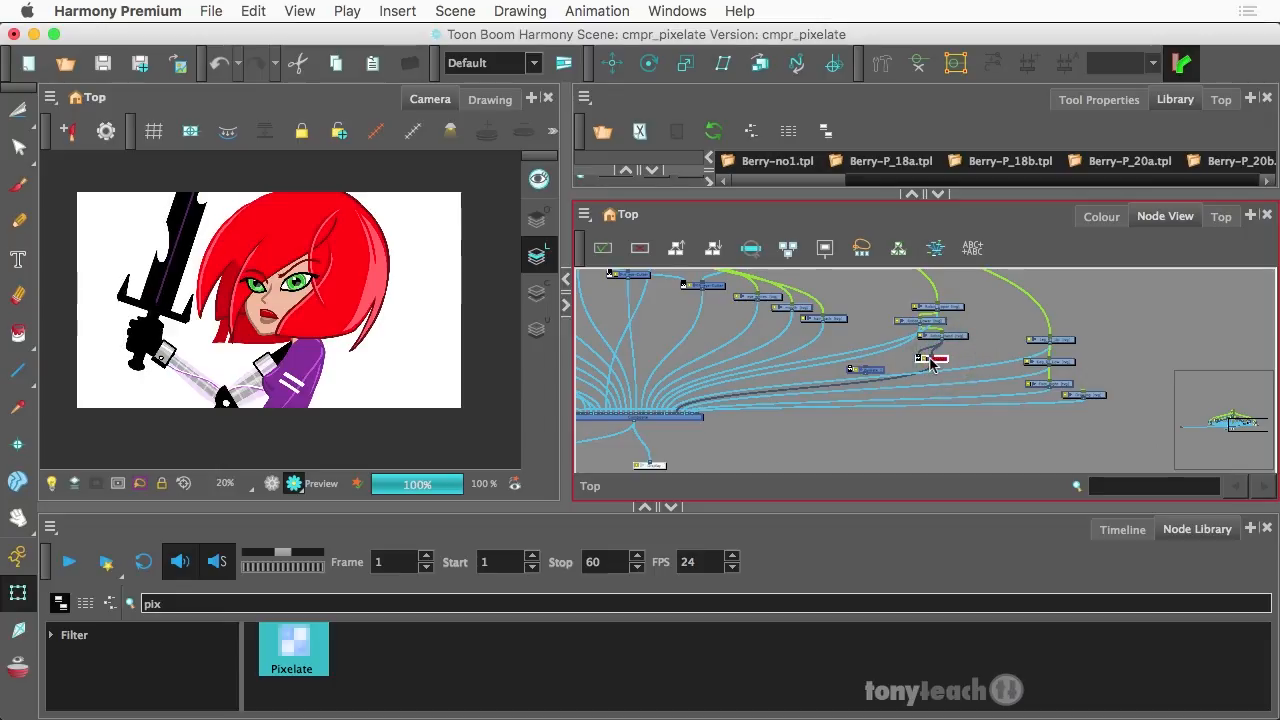
Move the copied Pixelate node below the main Composite node, near the Display node
drag(783, 432, 895, 403)
click(972, 352)
drag(972, 360, 684, 412)
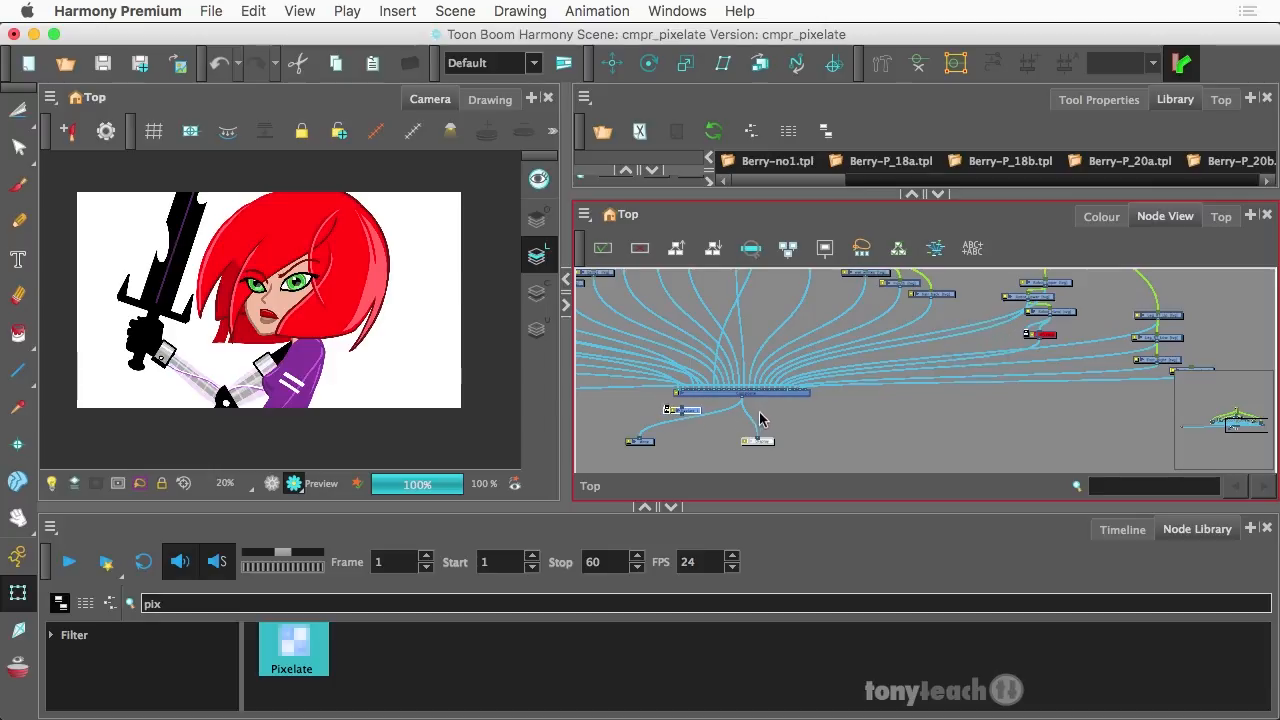
scroll(733, 420, up, 5)
drag(628, 400, 758, 425)
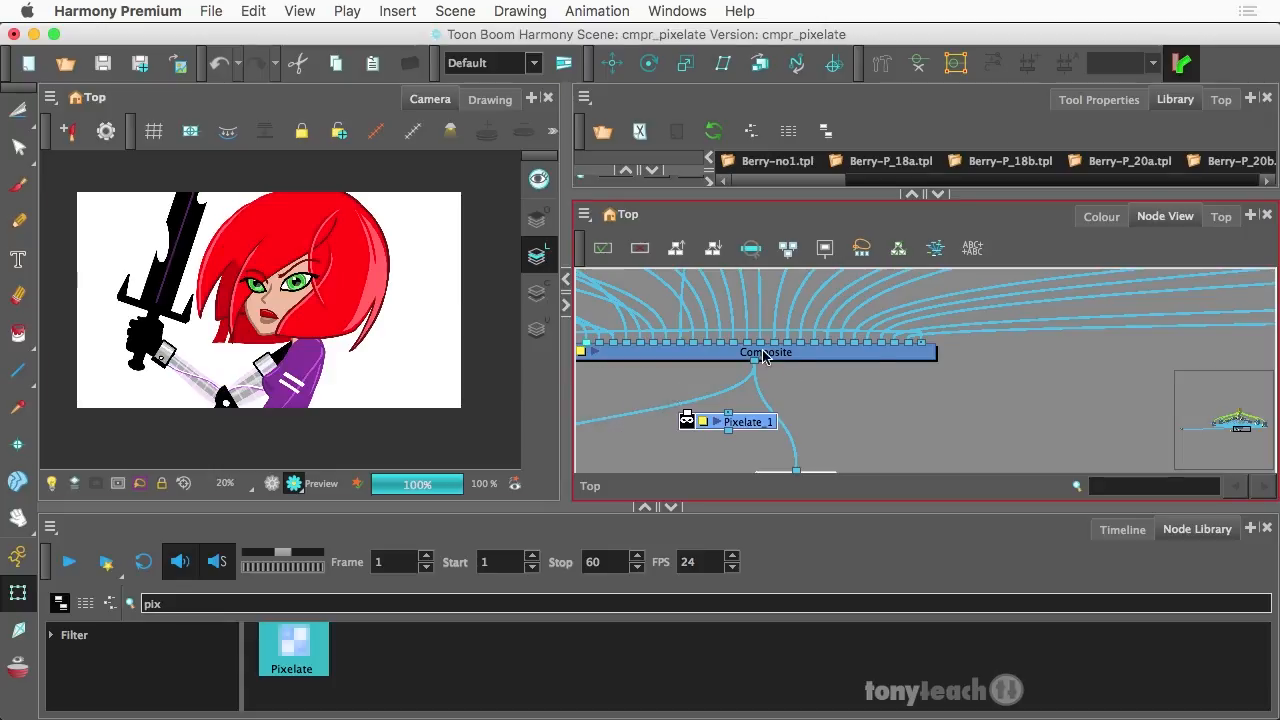
Insert a second Composite node below the main Composite and connect its output to the Display node
right_click(795, 390)
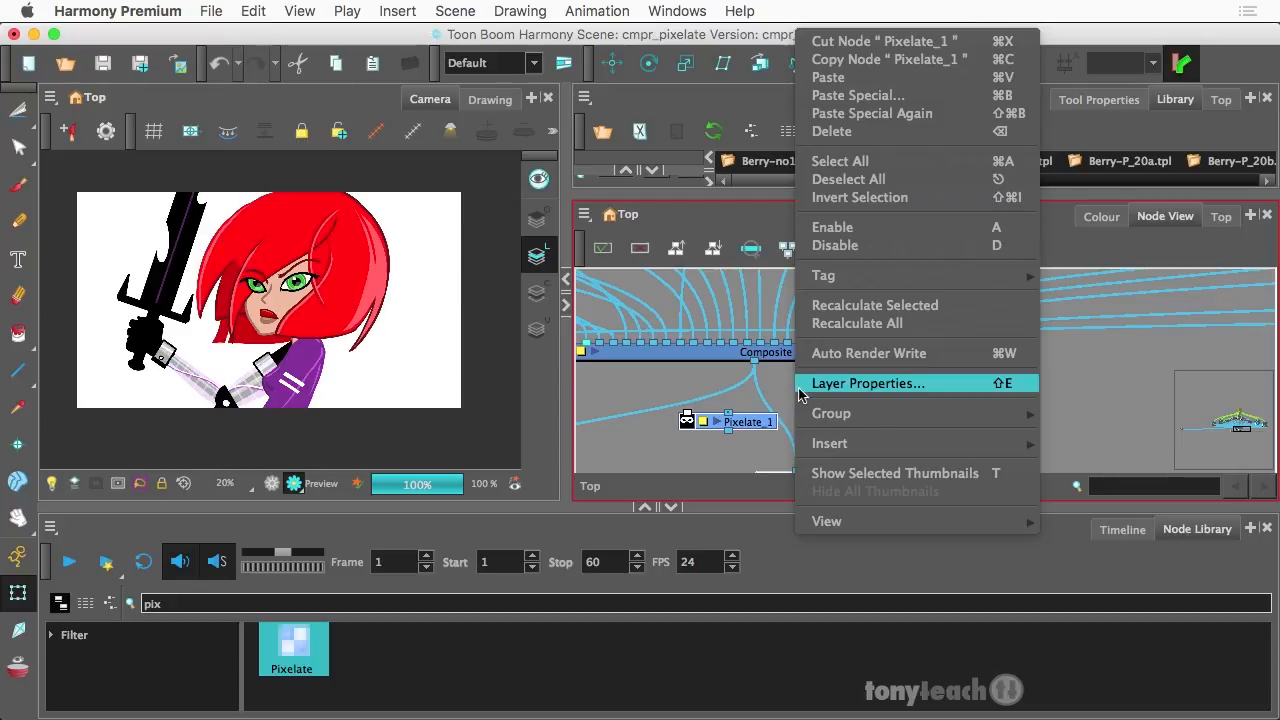
mouse_move(848, 443)
mouse_move(1092, 468)
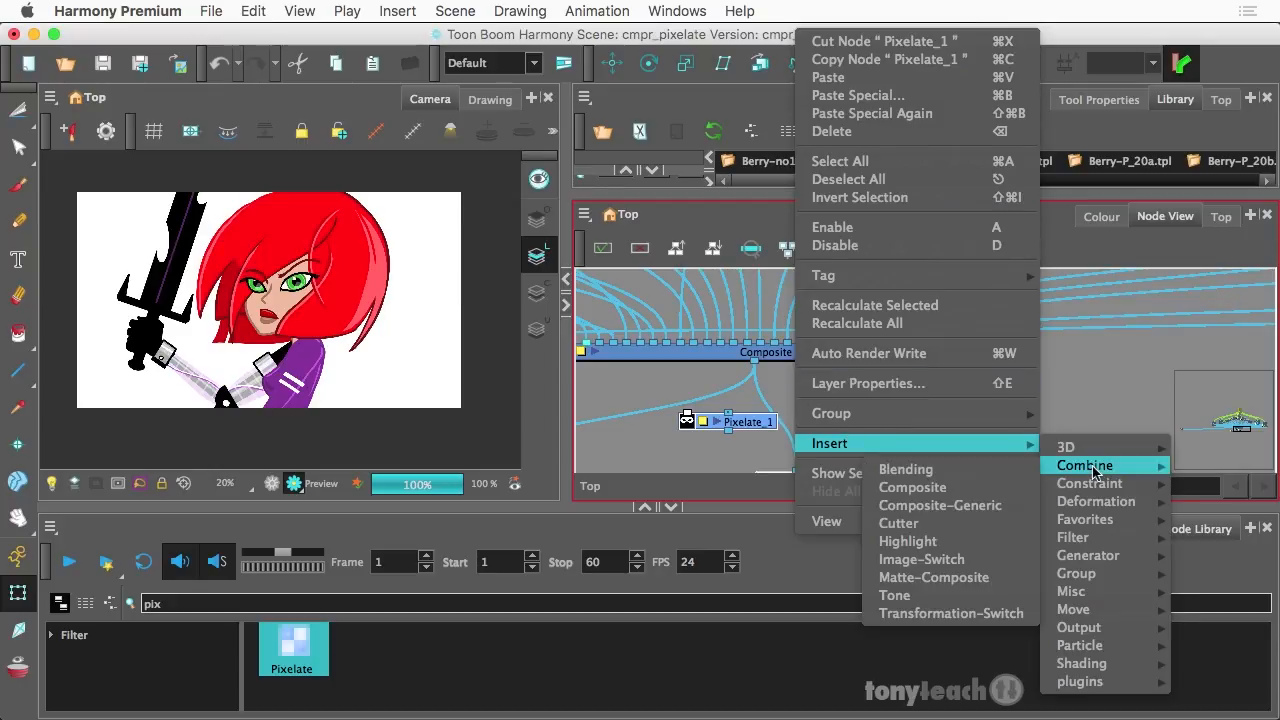
click(945, 487)
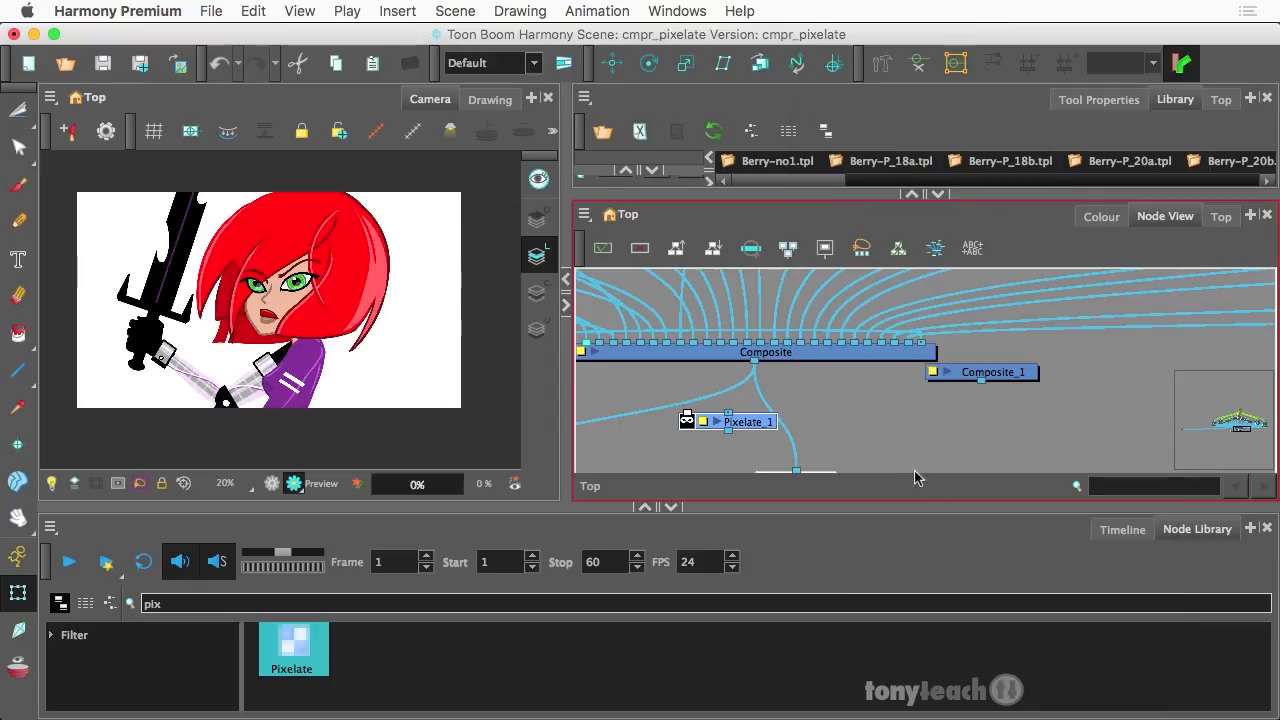
drag(1005, 377, 840, 398)
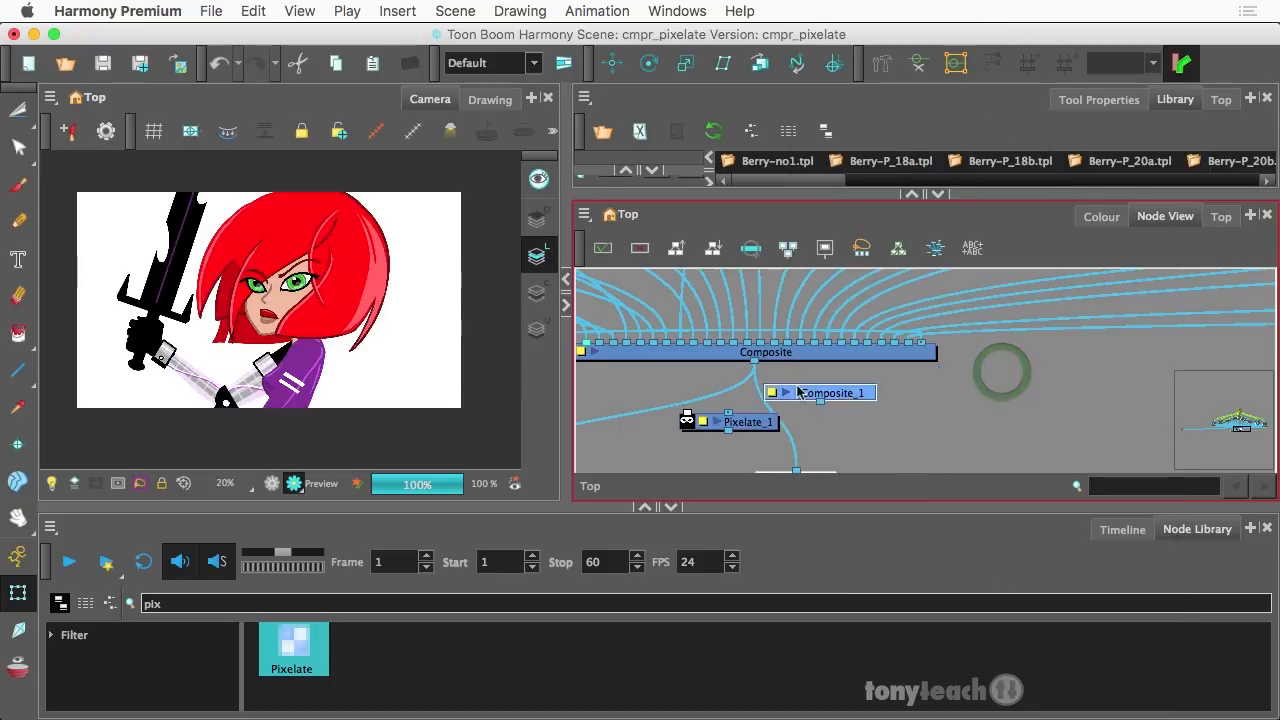
drag(788, 437, 820, 401)
scroll(688, 435, down, 3)
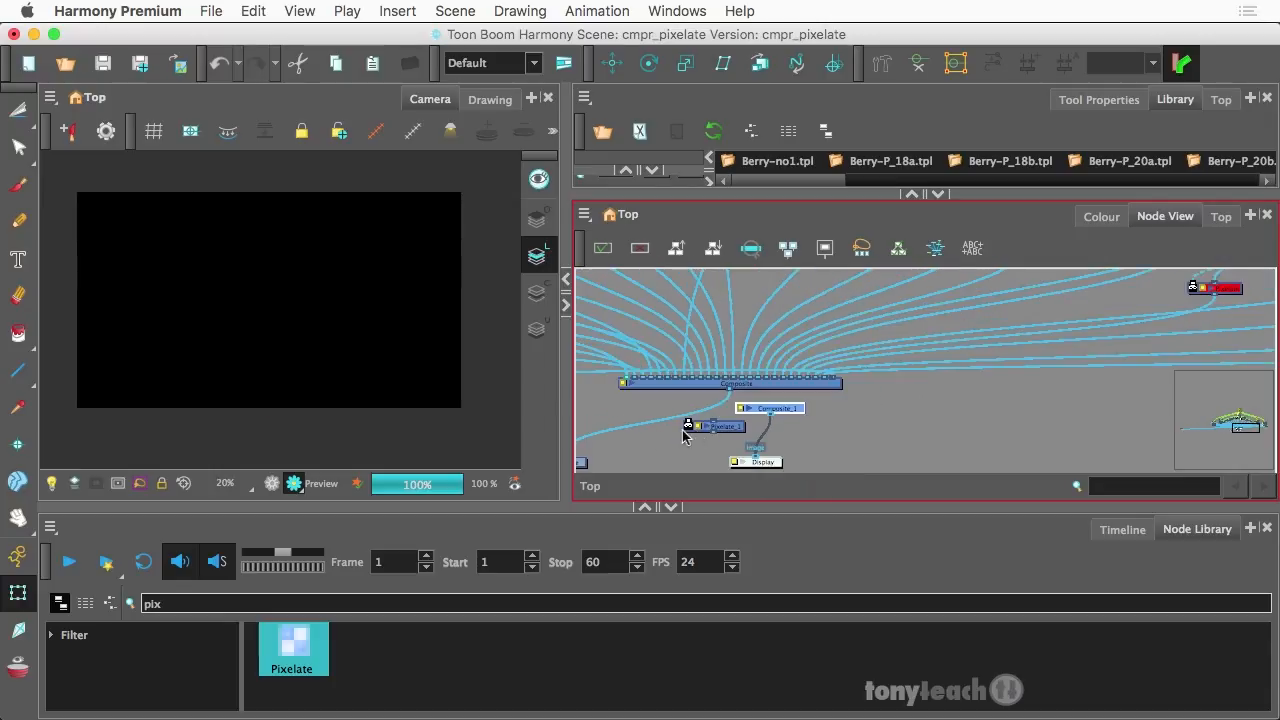
Wire the main Composite into Pixelate_1's image and matte inputs, and feed Pixelate_1 into Composite_1
drag(584, 459, 649, 410)
drag(640, 472, 756, 426)
scroll(789, 430, up, 3)
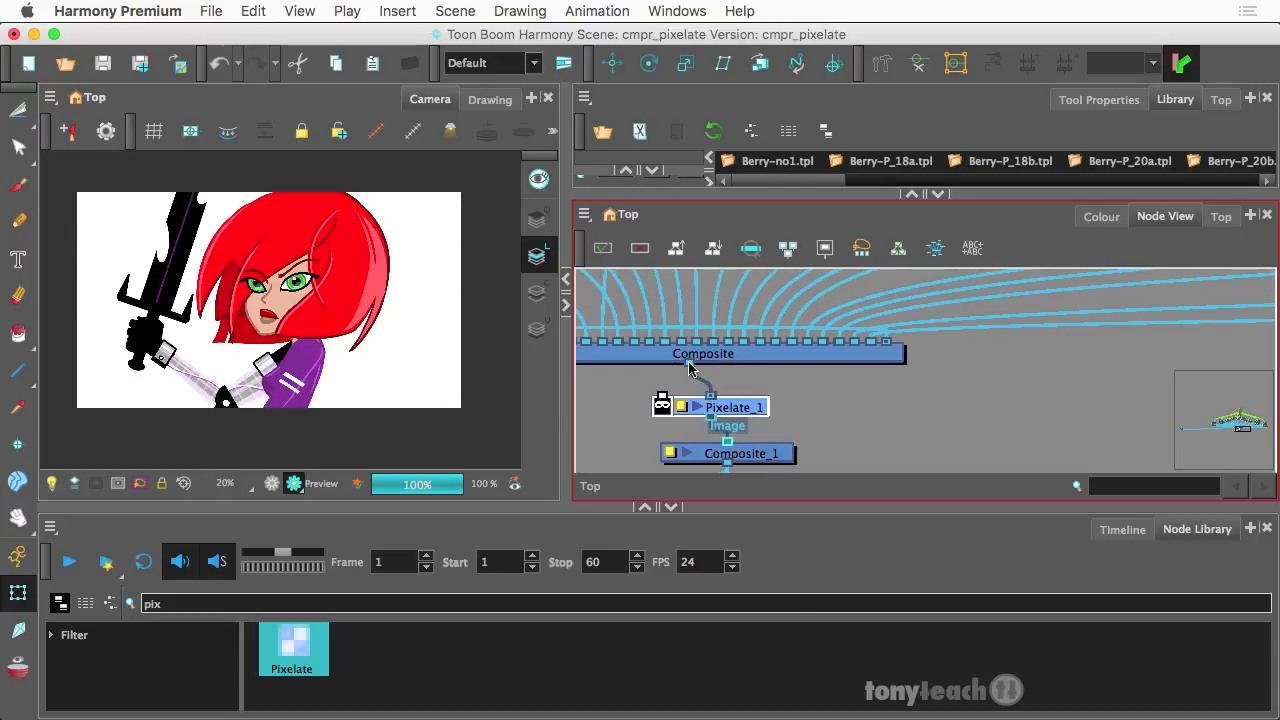
drag(690, 366, 671, 386)
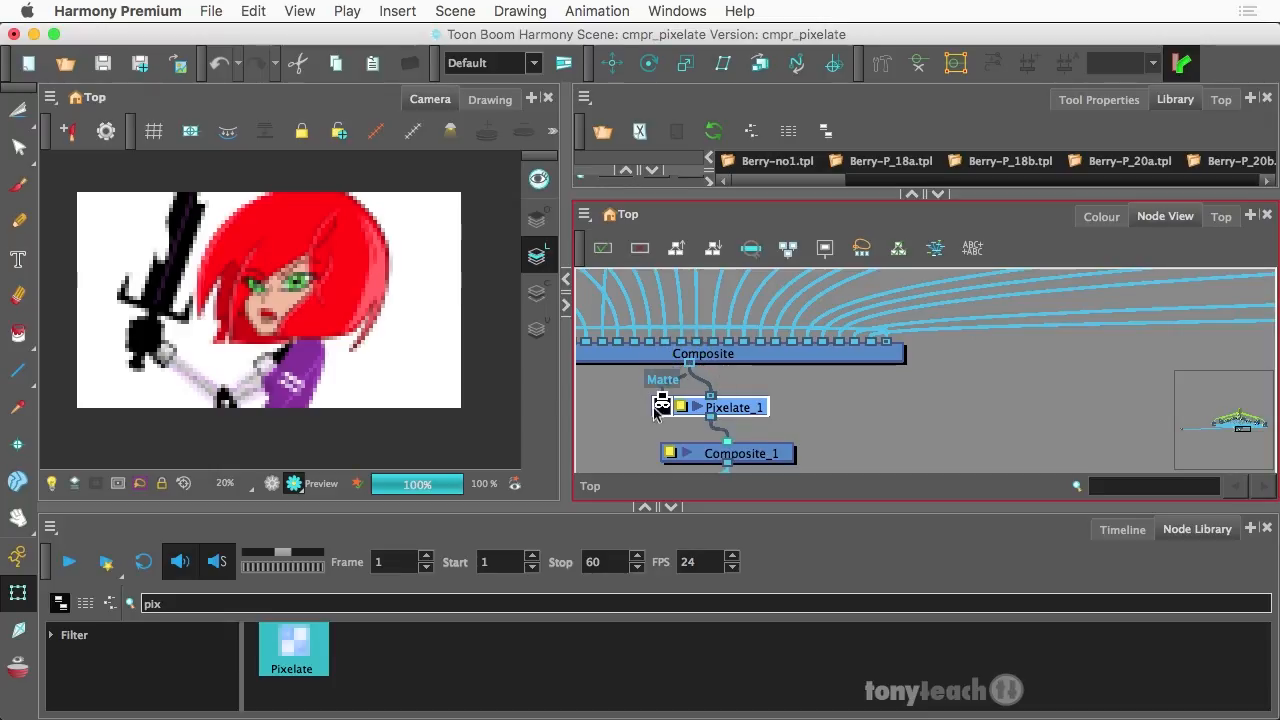
Open Pixelate_1's layer properties and compare Factor values, lowering it to 0.003 and raising it to 0.008
click(340, 285)
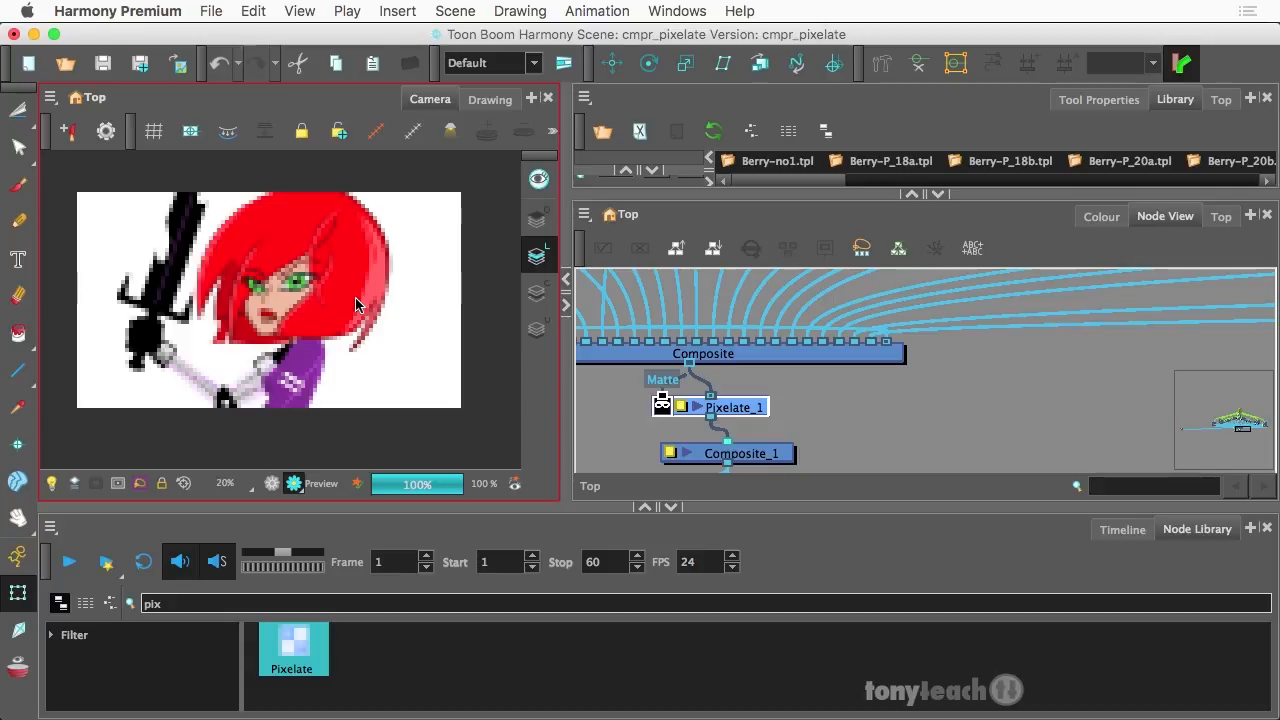
click(716, 409)
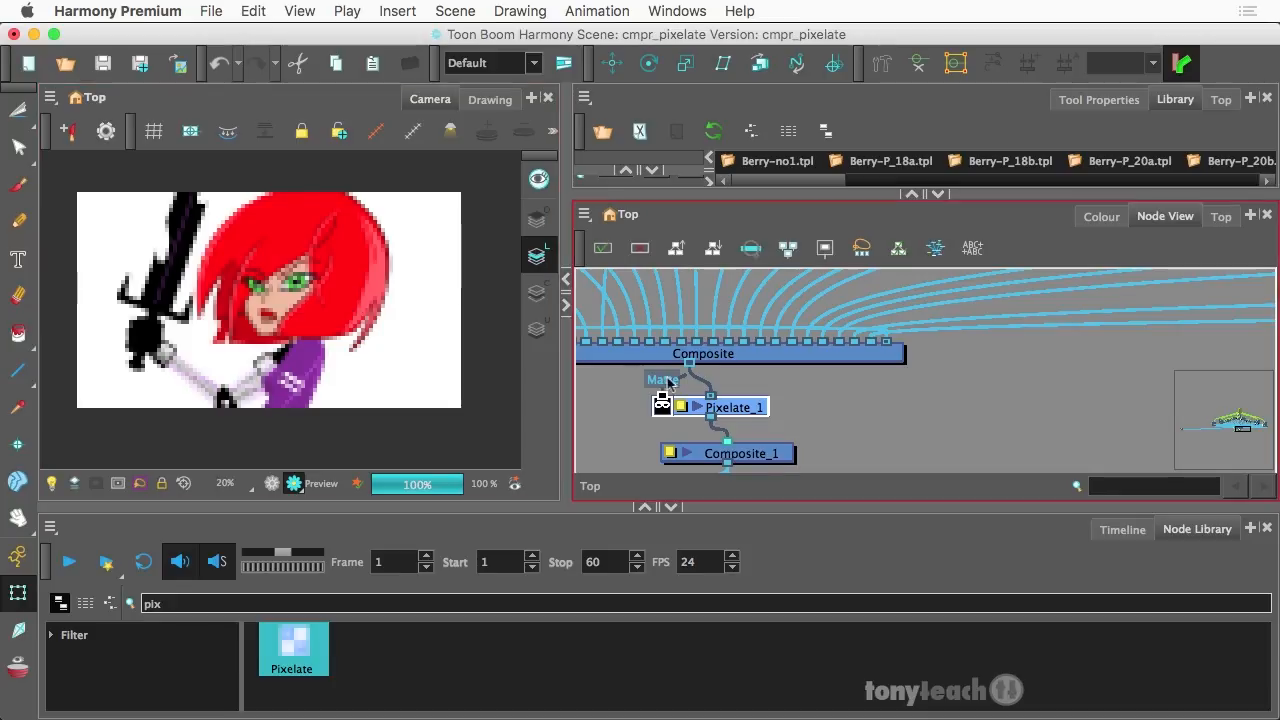
click(680, 407)
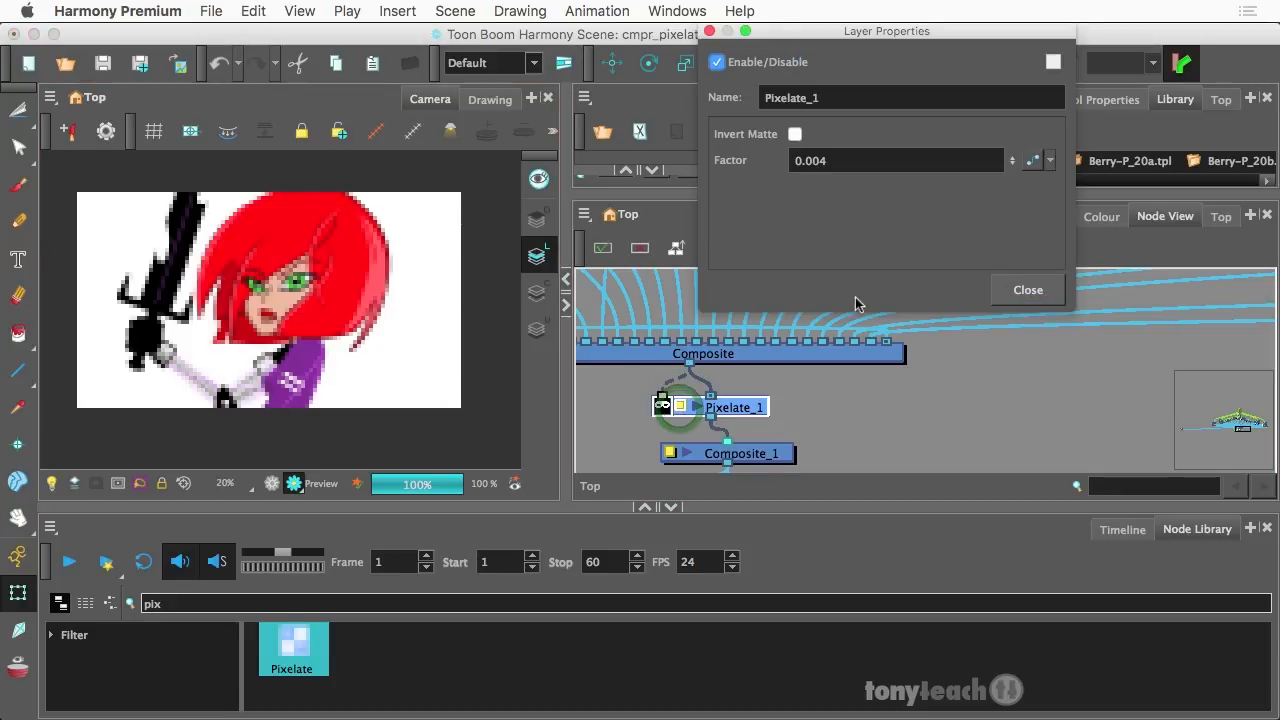
click(1011, 165)
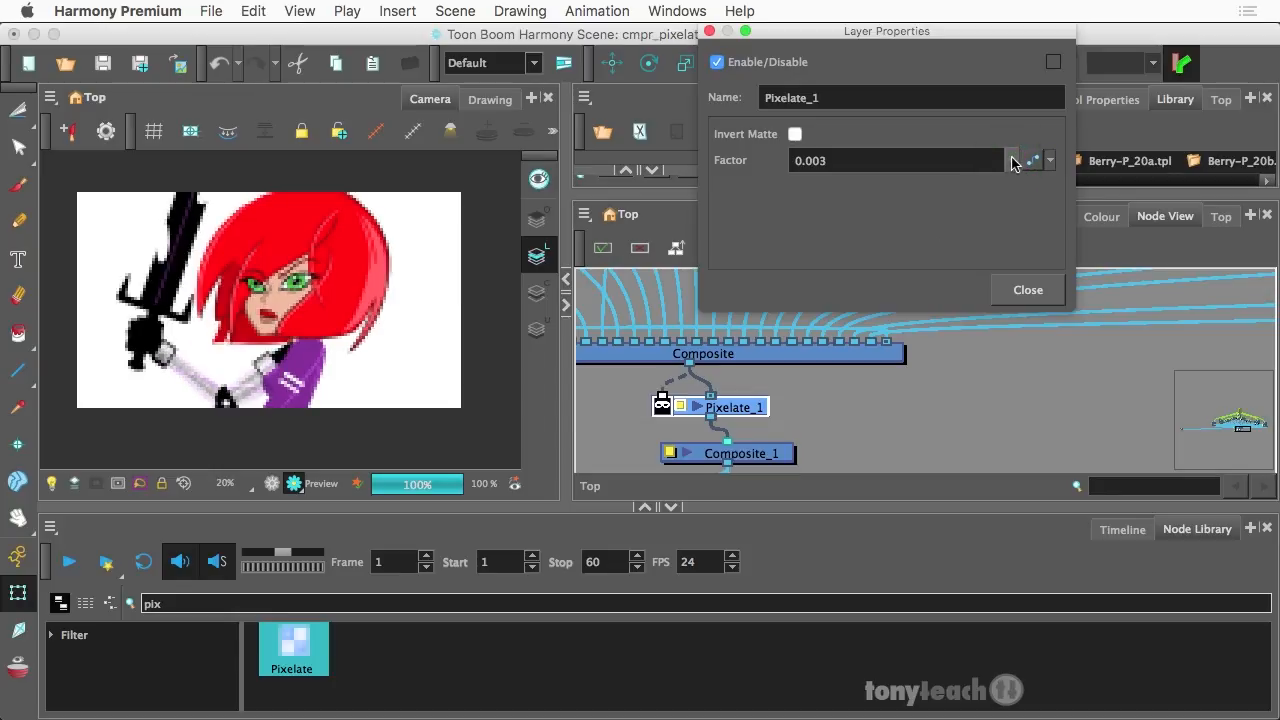
click(1011, 156)
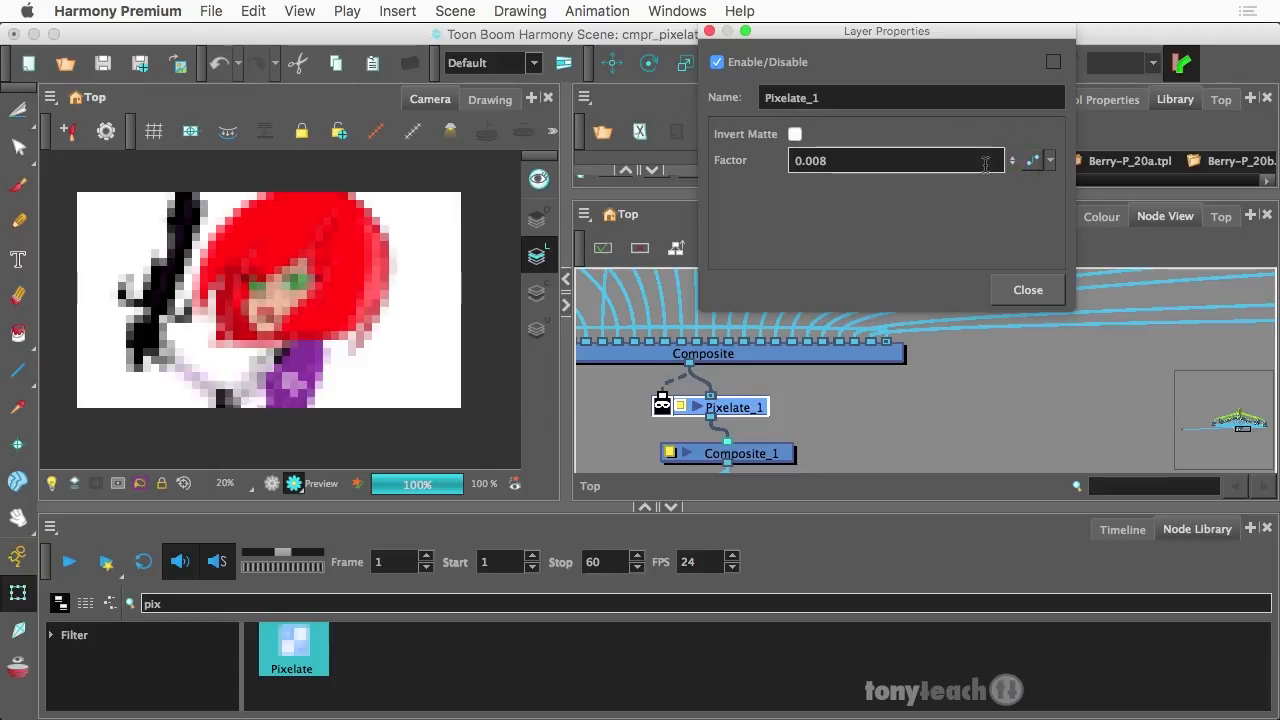
Set Pixelate_1's Factor to 0.006 and close its layer properties
click(823, 160)
key(BackSpace)
text(6)
key(Return)
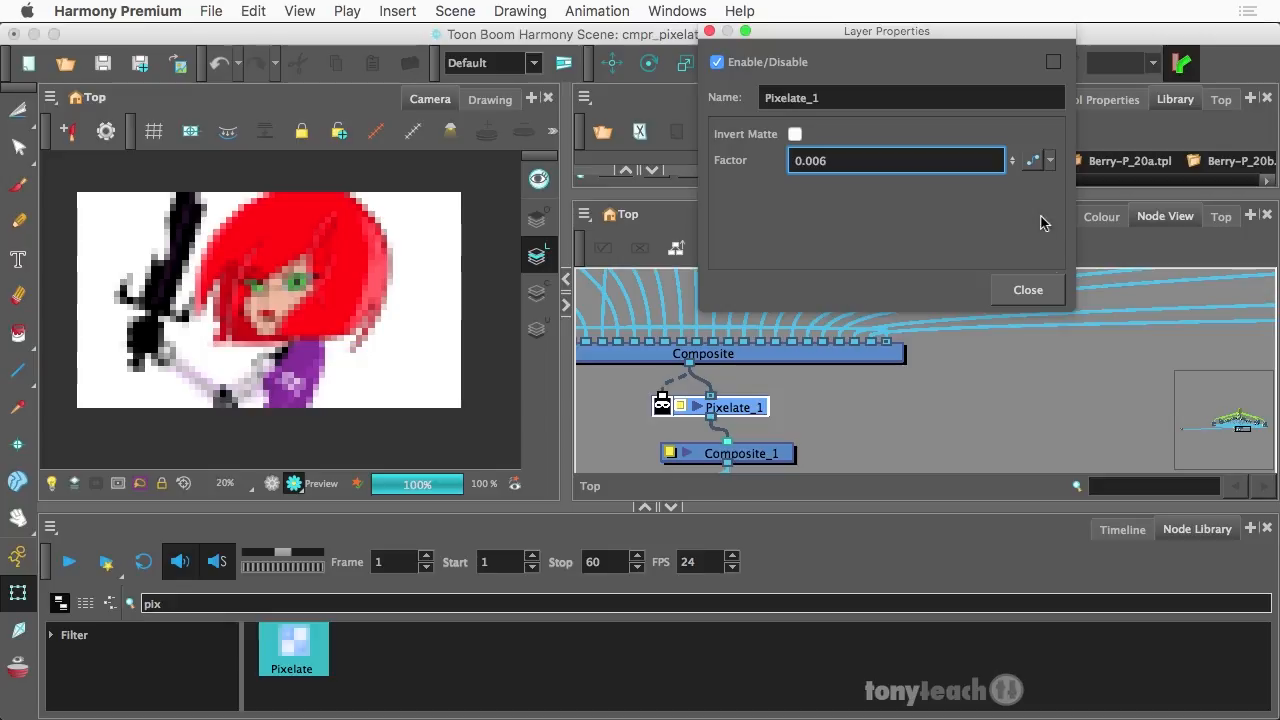
click(708, 33)
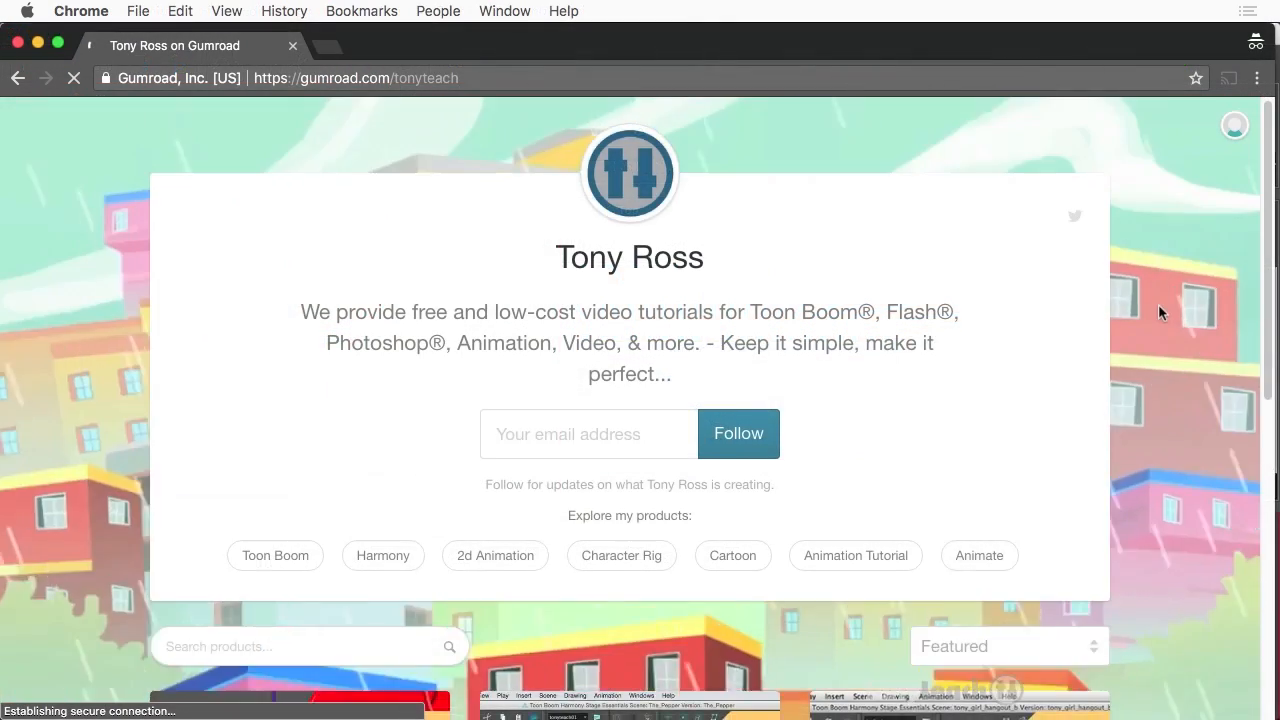
Look through the tutorial products offered on the tonyteach Gumroad page
scroll(1158, 304, down, 5)
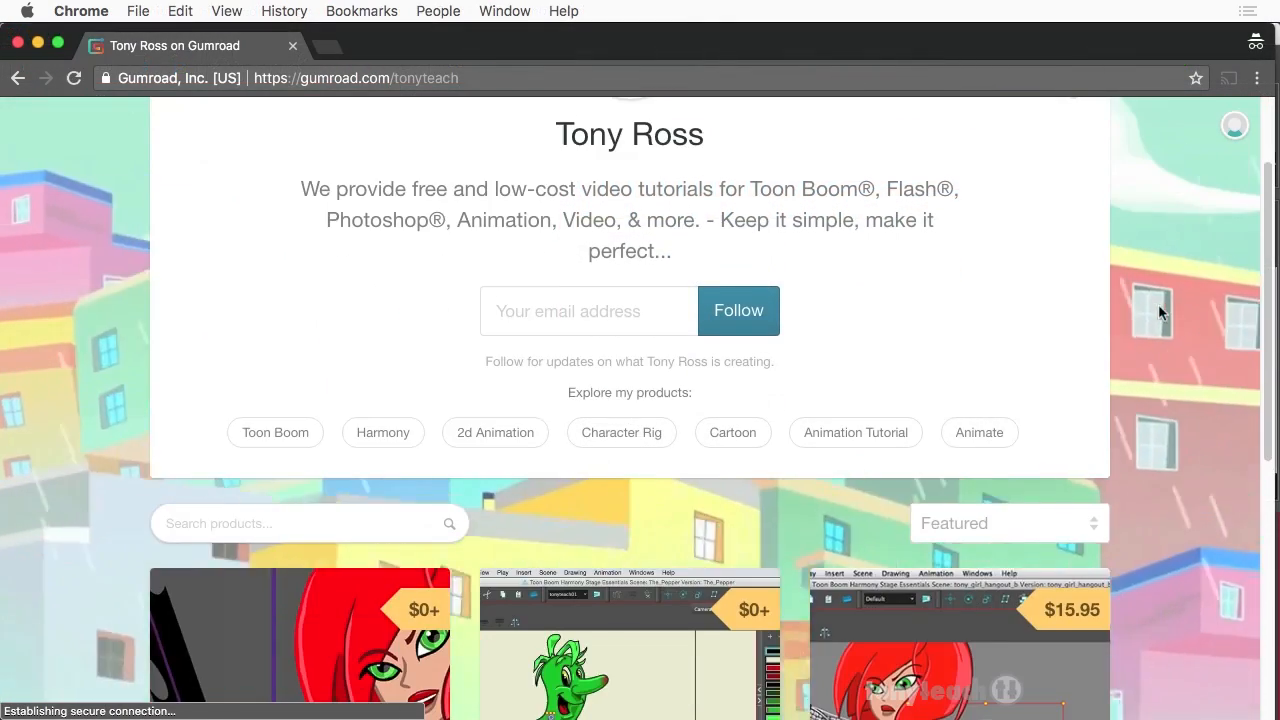
scroll(1158, 306, down, 3)
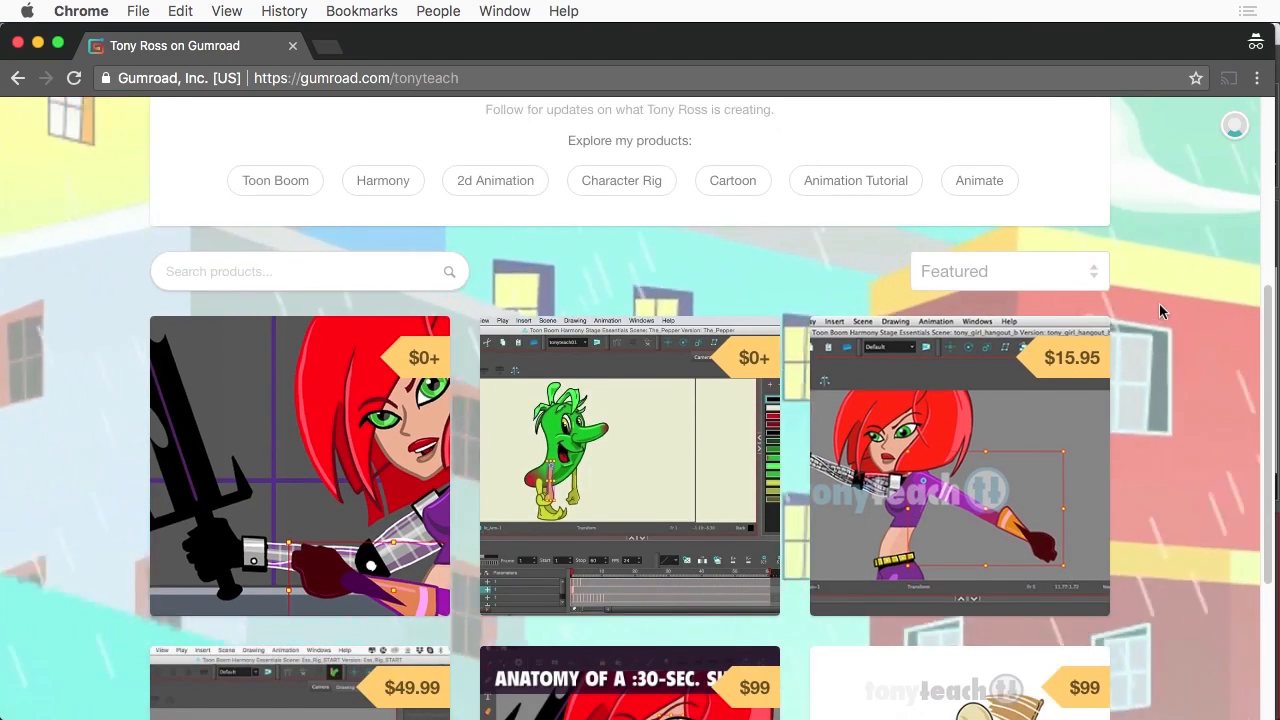
scroll(1159, 303, down, 5)
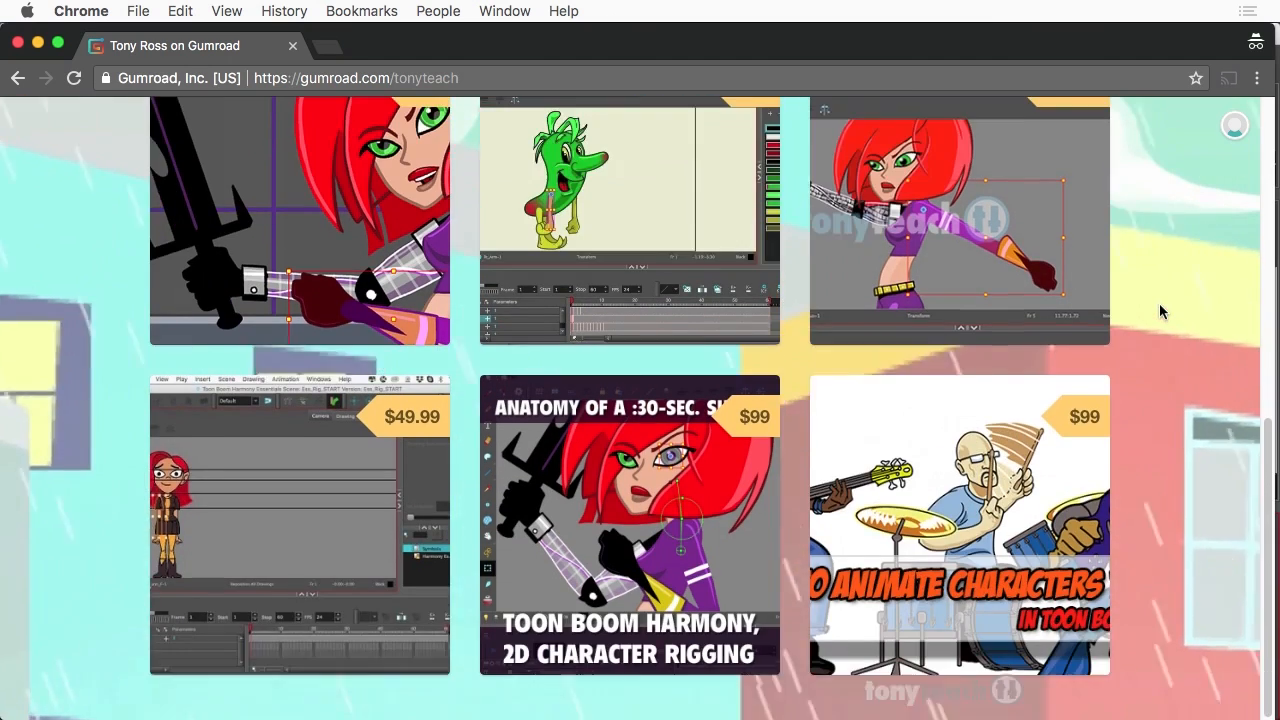